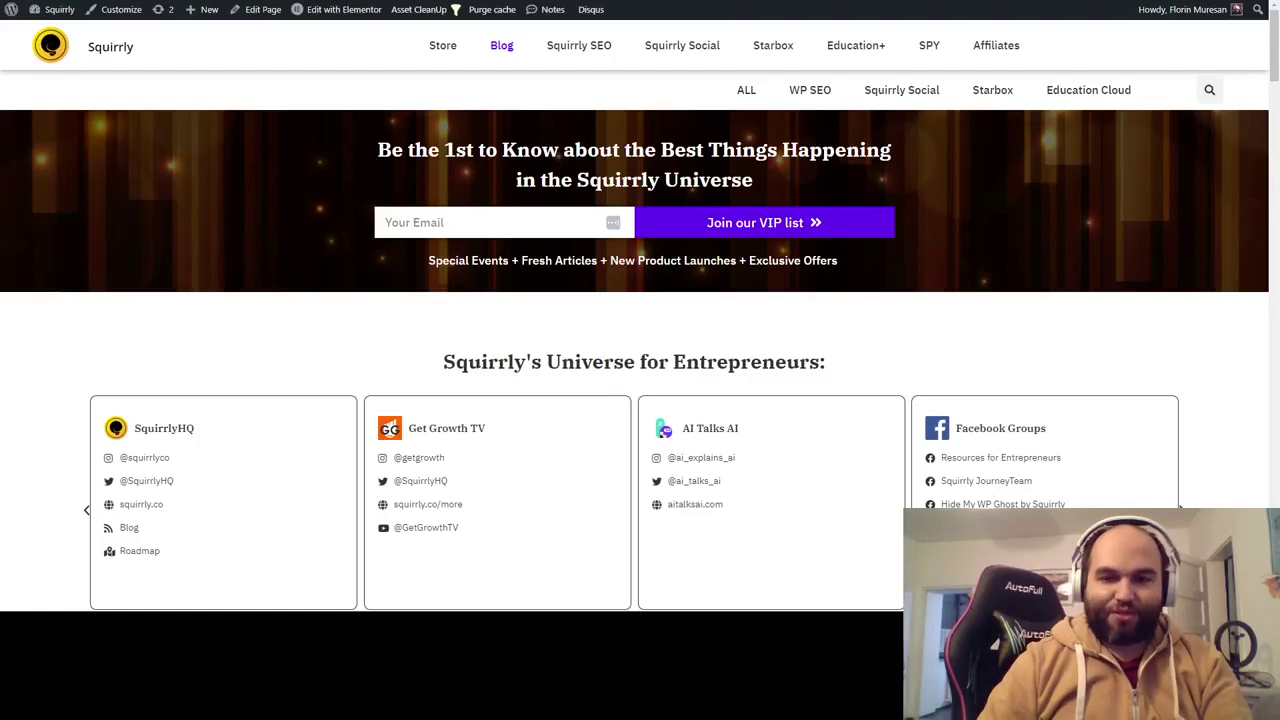
- Scroll through the Latest Articles on the Blog page
{"action": "scroll", "coordinate": [722, 308], "scroll_direction": "down", "scroll_amount": 7}
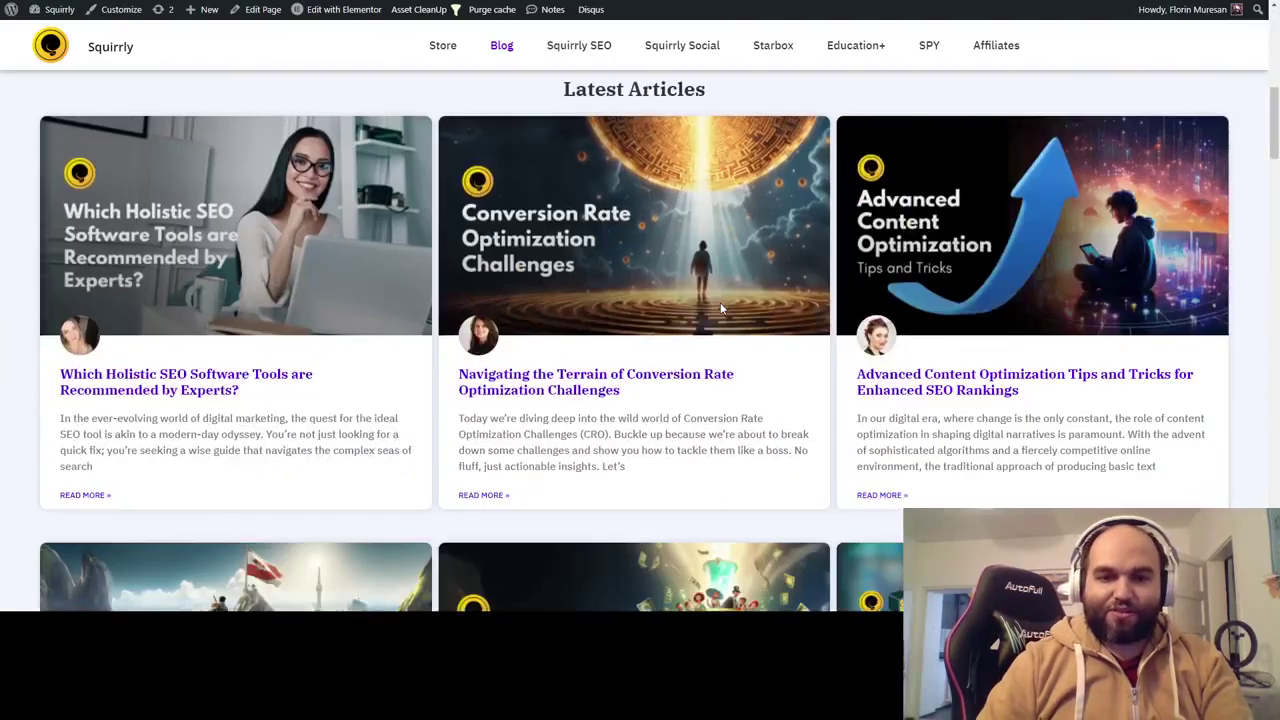
{"action": "scroll", "coordinate": [720, 302], "scroll_direction": "down", "scroll_amount": 2}
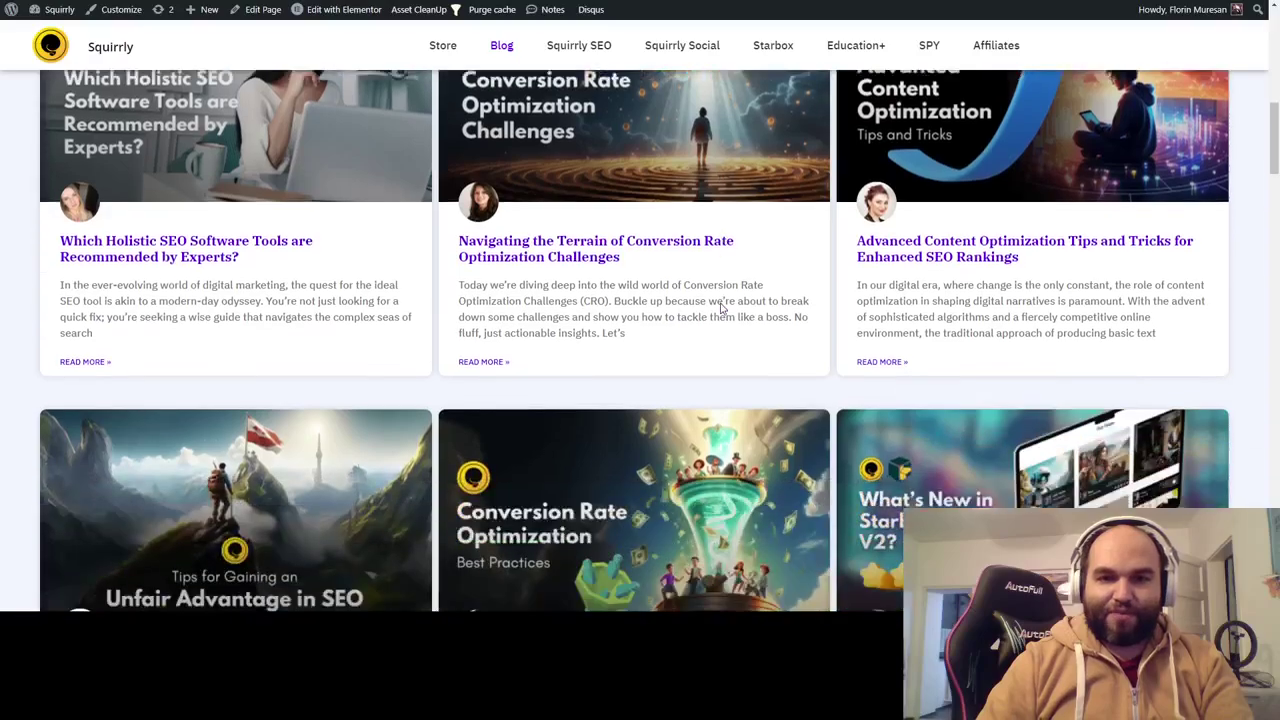
{"action": "scroll", "coordinate": [721, 309], "scroll_direction": "up", "scroll_amount": 2}
{"action": "scroll", "coordinate": [721, 309], "scroll_direction": "down", "scroll_amount": 10}
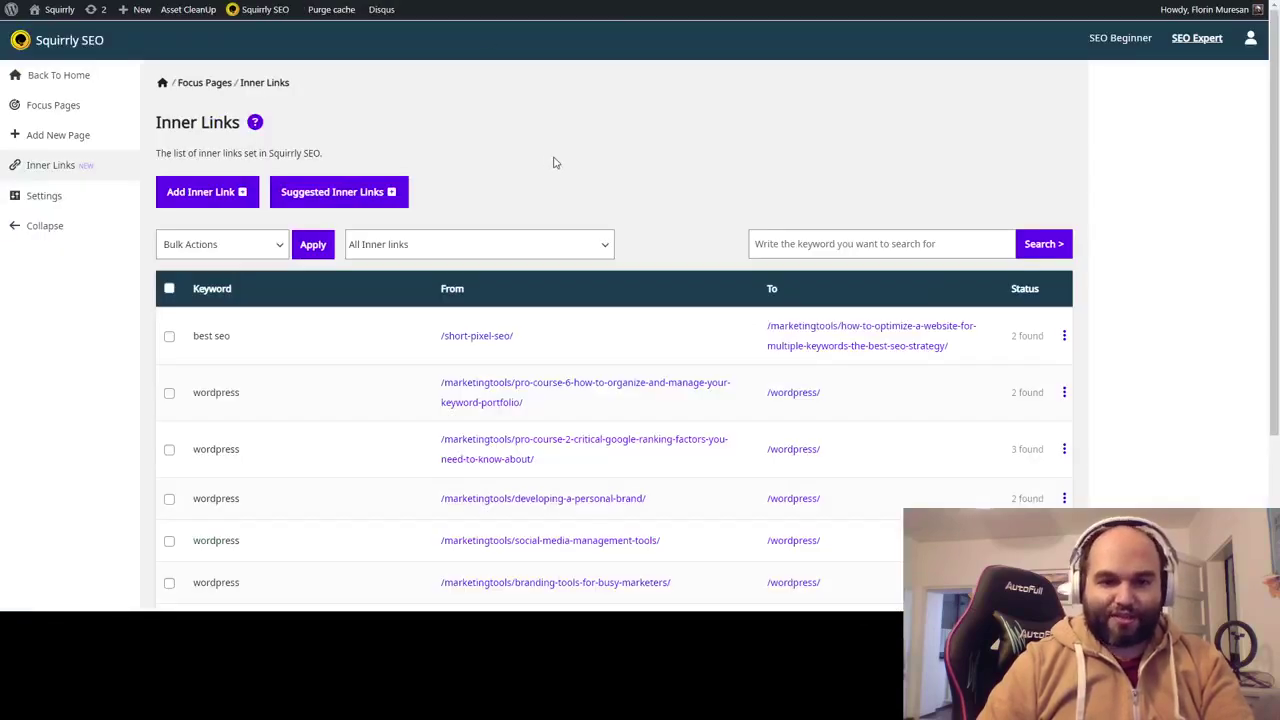
{"action": "scroll", "coordinate": [555, 162], "scroll_direction": "down", "scroll_amount": 1}
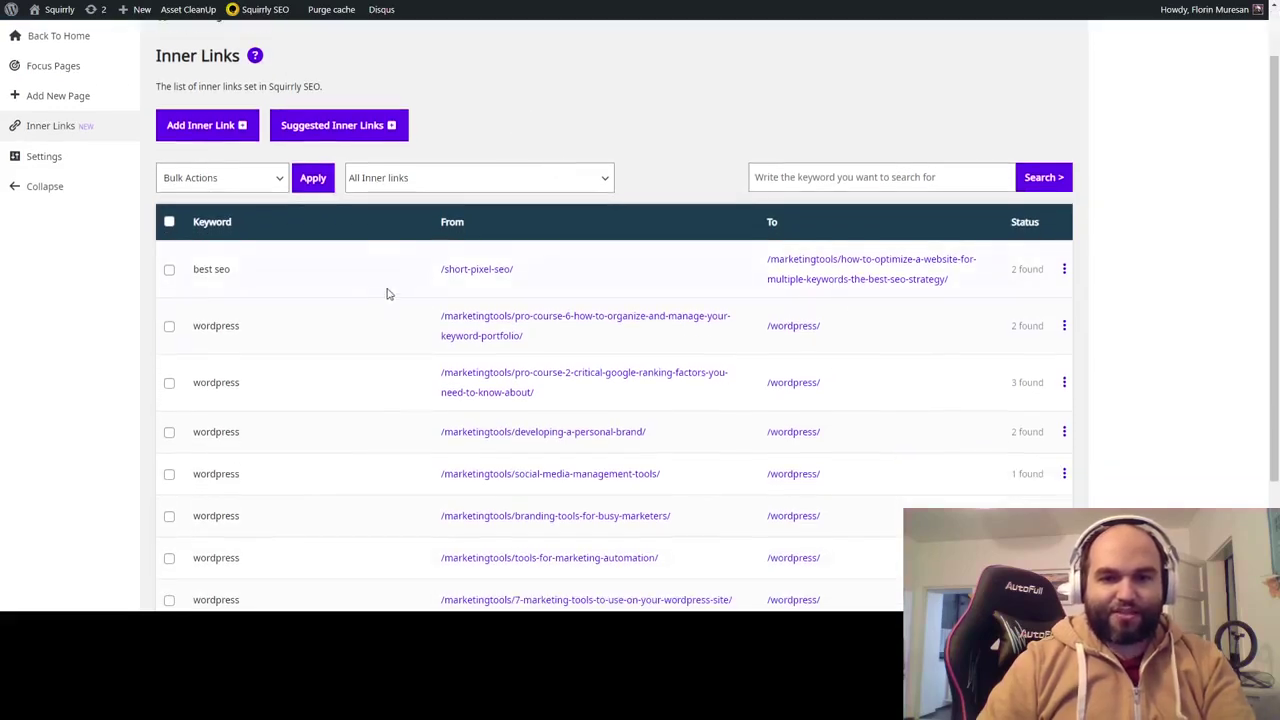
{"action": "scroll", "coordinate": [480, 393], "scroll_direction": "down", "scroll_amount": 3}
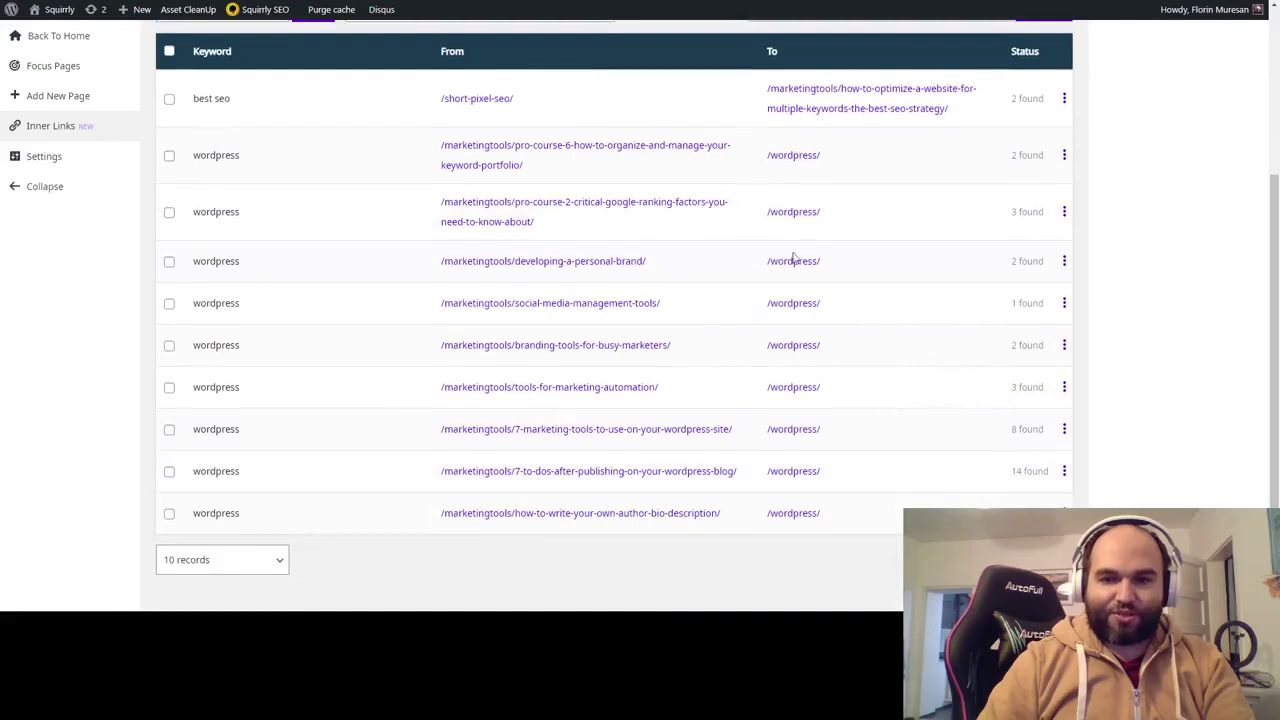
{"action": "scroll", "coordinate": [389, 411], "scroll_direction": "up", "scroll_amount": 3}
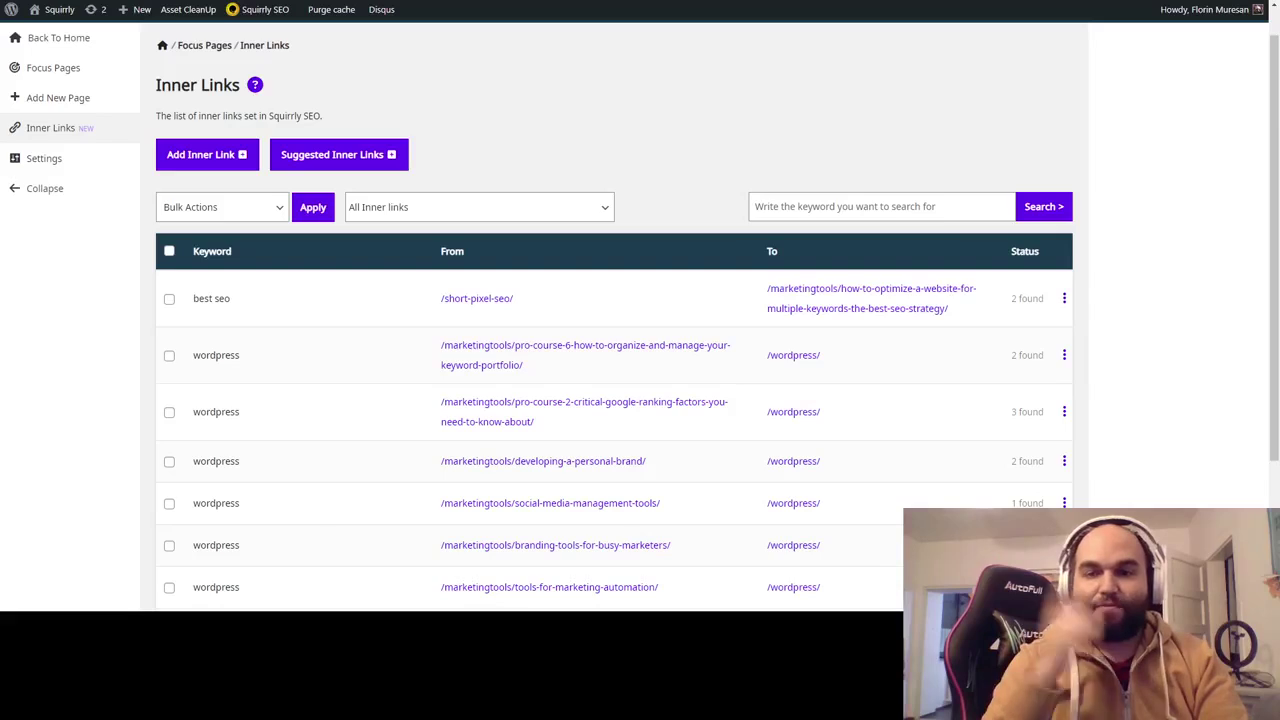
- Show the suggested inner links and scroll to the 'blog' matches pointing to Squirrly Company News
{"action": "left_click", "coordinate": [378, 158]}
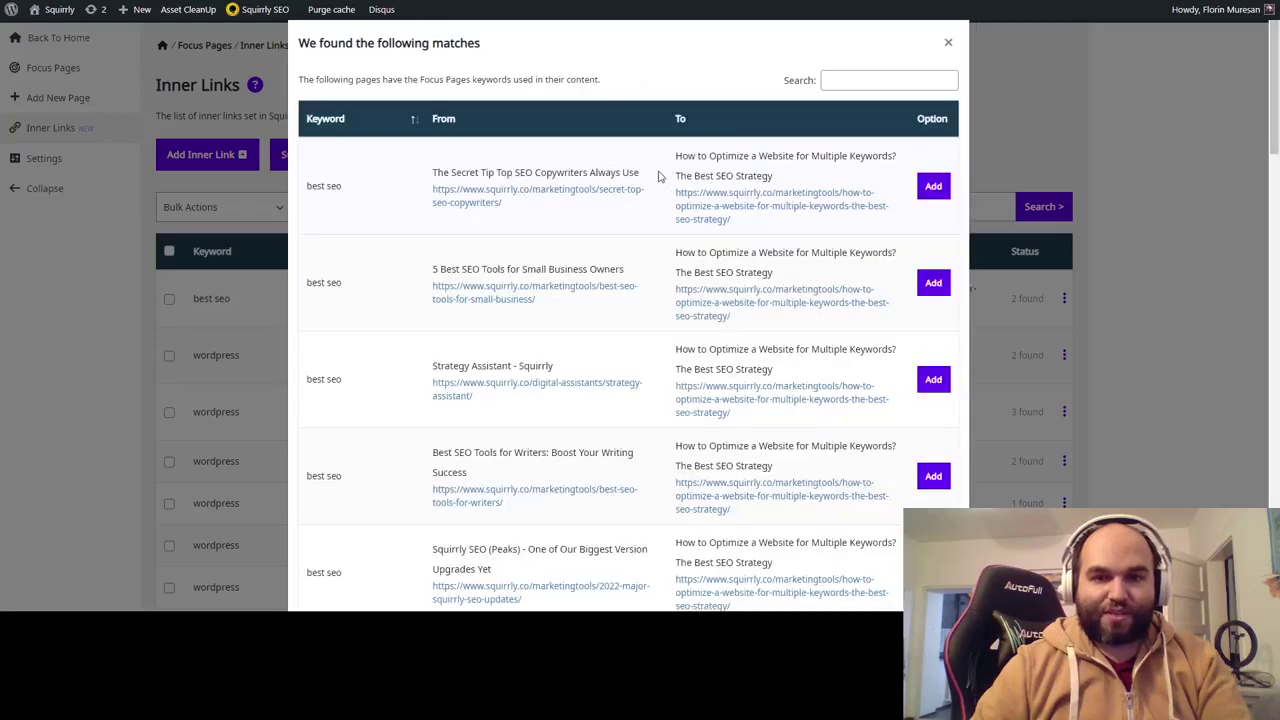
{"action": "scroll", "coordinate": [634, 247], "scroll_direction": "down", "scroll_amount": 15}
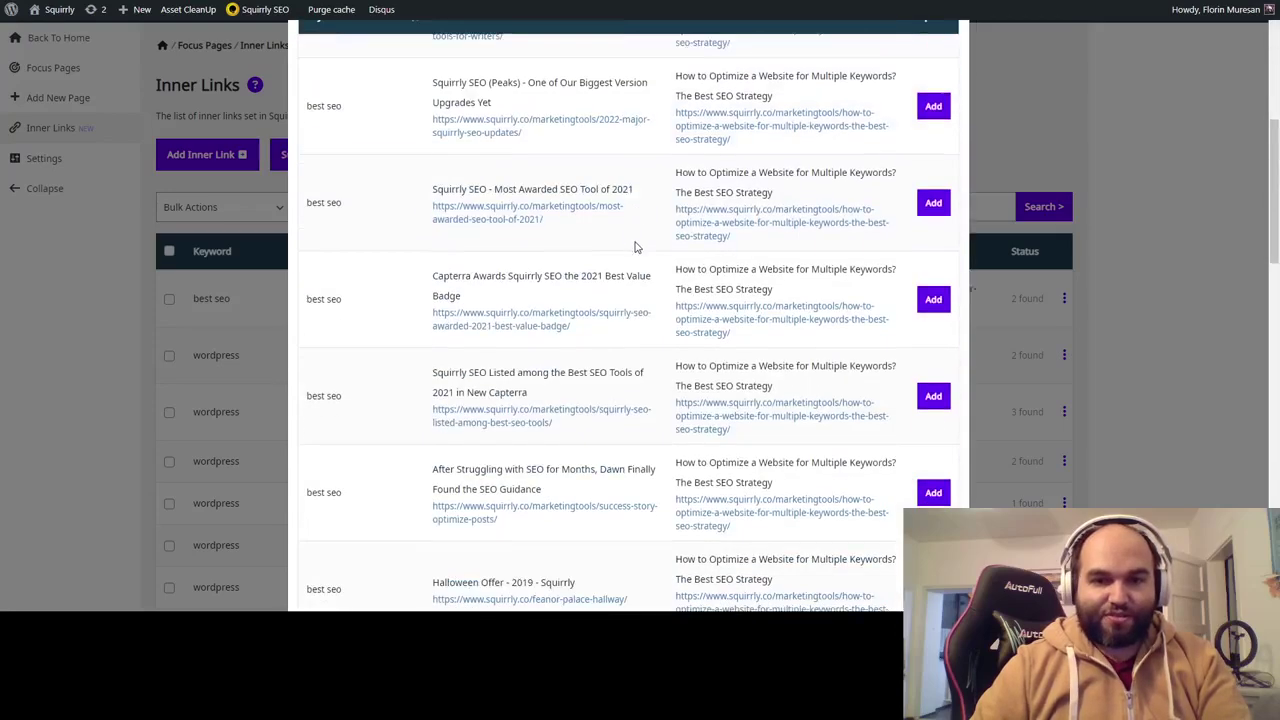
{"action": "scroll", "coordinate": [636, 248], "scroll_direction": "down", "scroll_amount": 4}
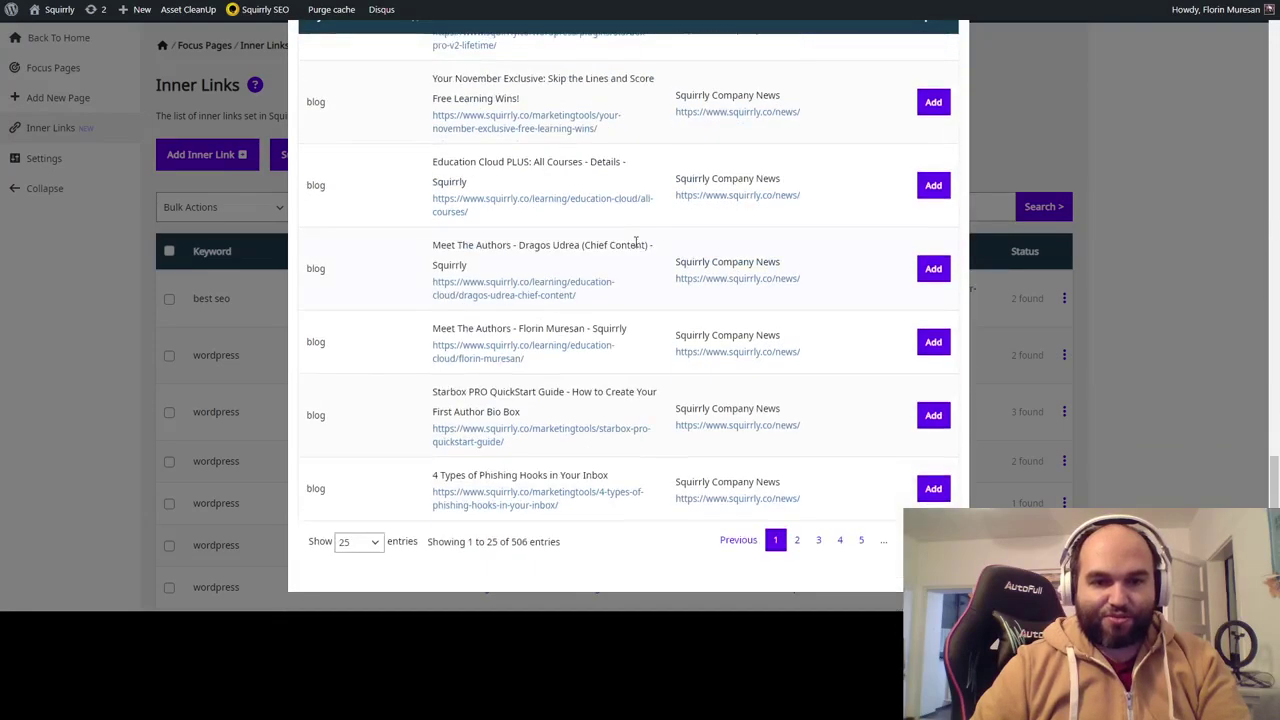
{"action": "scroll", "coordinate": [630, 250], "scroll_direction": "up", "scroll_amount": 2}
{"action": "scroll", "coordinate": [612, 270], "scroll_direction": "up", "scroll_amount": 1}
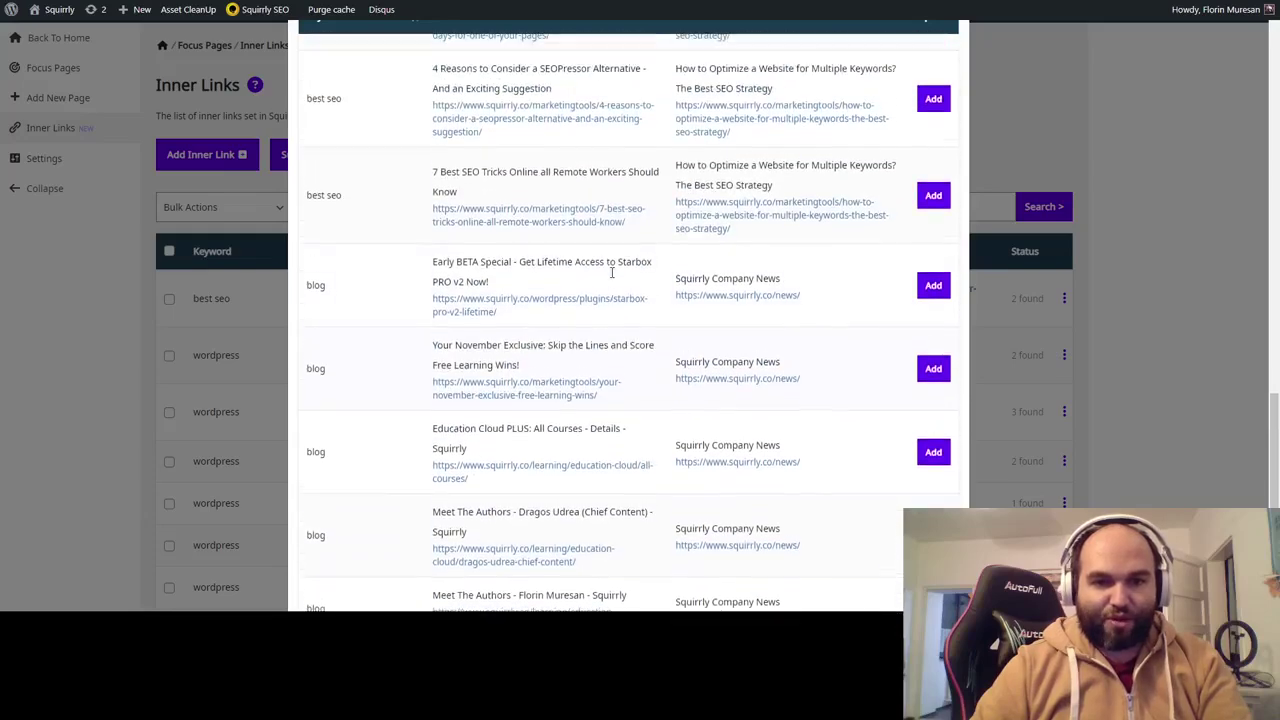
{"action": "scroll", "coordinate": [614, 282], "scroll_direction": "down", "scroll_amount": 3}
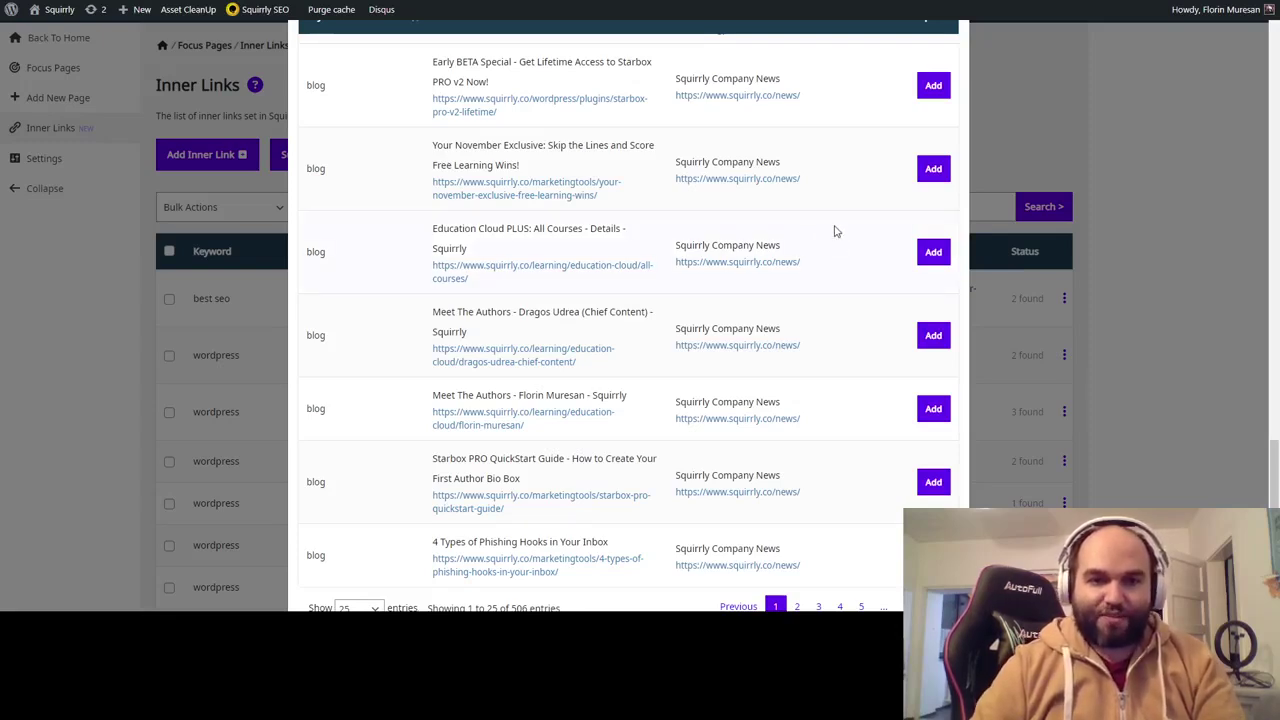
- Add the 'blog' link from the Early BETA Special, November Exclusive and Education Cloud PLUS posts
{"action": "left_click", "coordinate": [931, 89]}
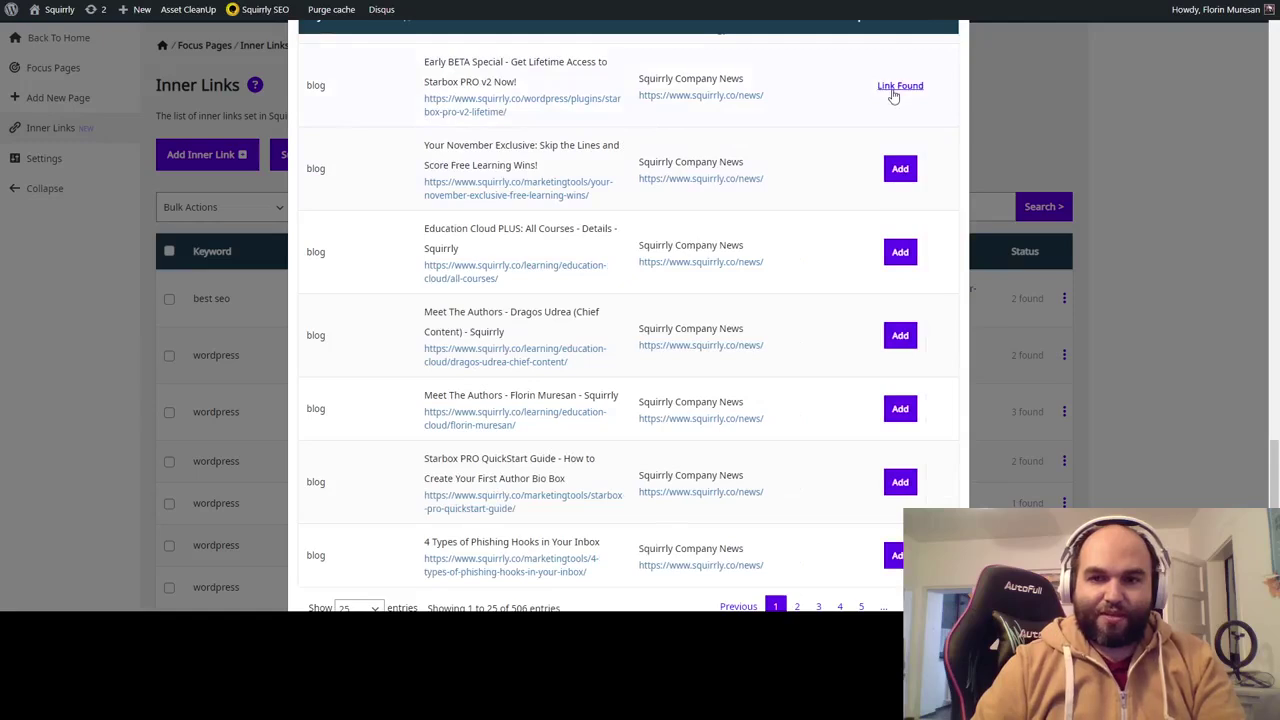
{"action": "left_click", "coordinate": [900, 168]}
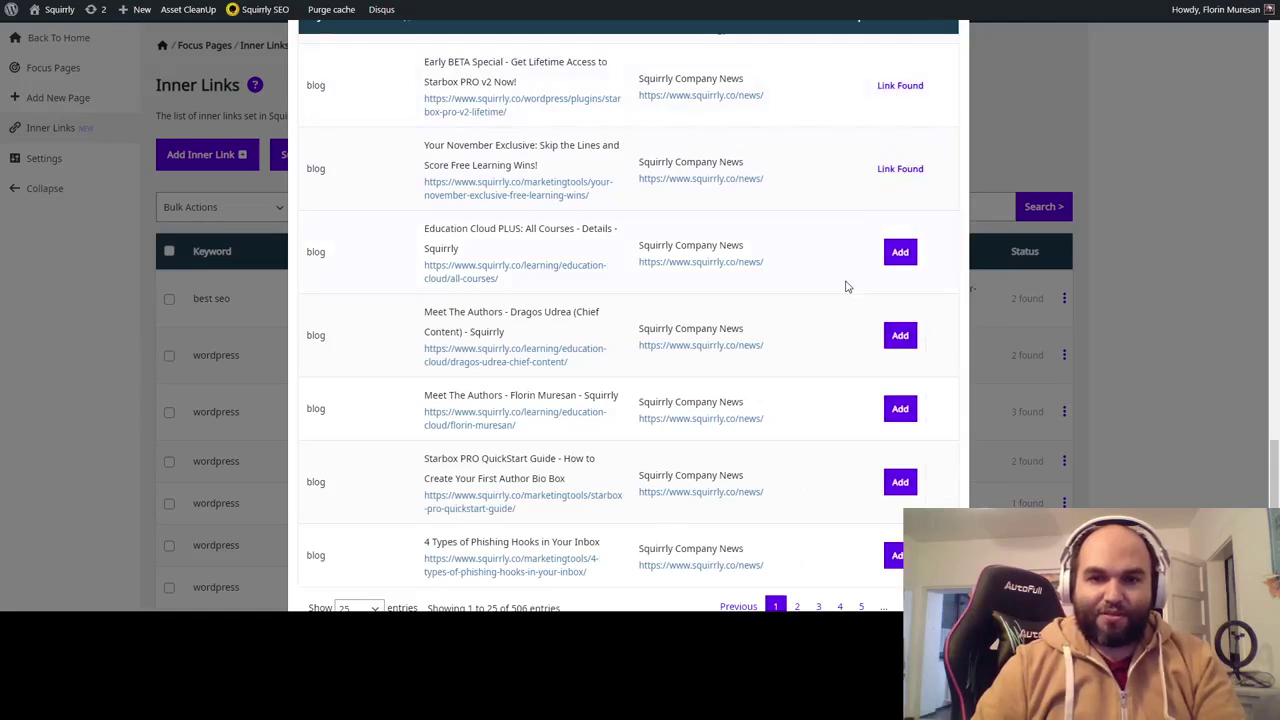
{"action": "left_click", "coordinate": [900, 252]}
{"action": "scroll", "coordinate": [868, 314], "scroll_direction": "down", "scroll_amount": 1}
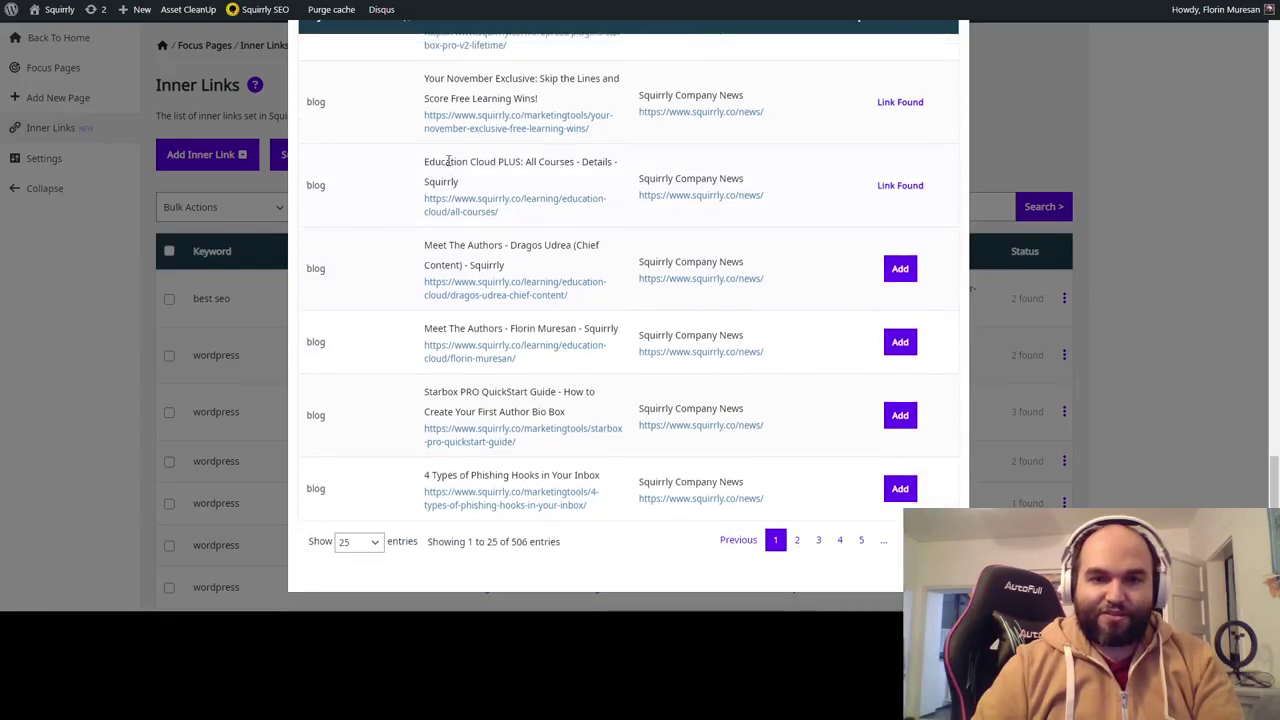
{"action": "left_click_drag", "start_coordinate": [447, 161], "coordinate": [527, 222]}
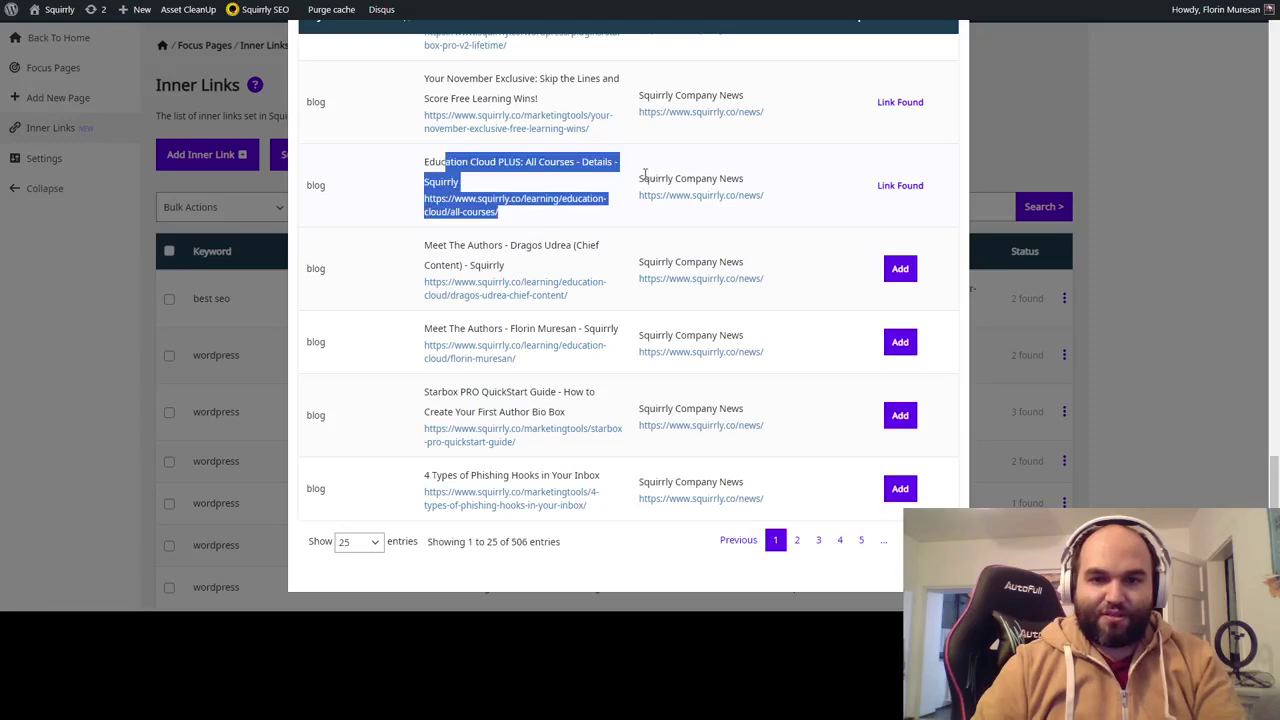
{"action": "left_click_drag", "start_coordinate": [638, 178], "coordinate": [791, 214]}
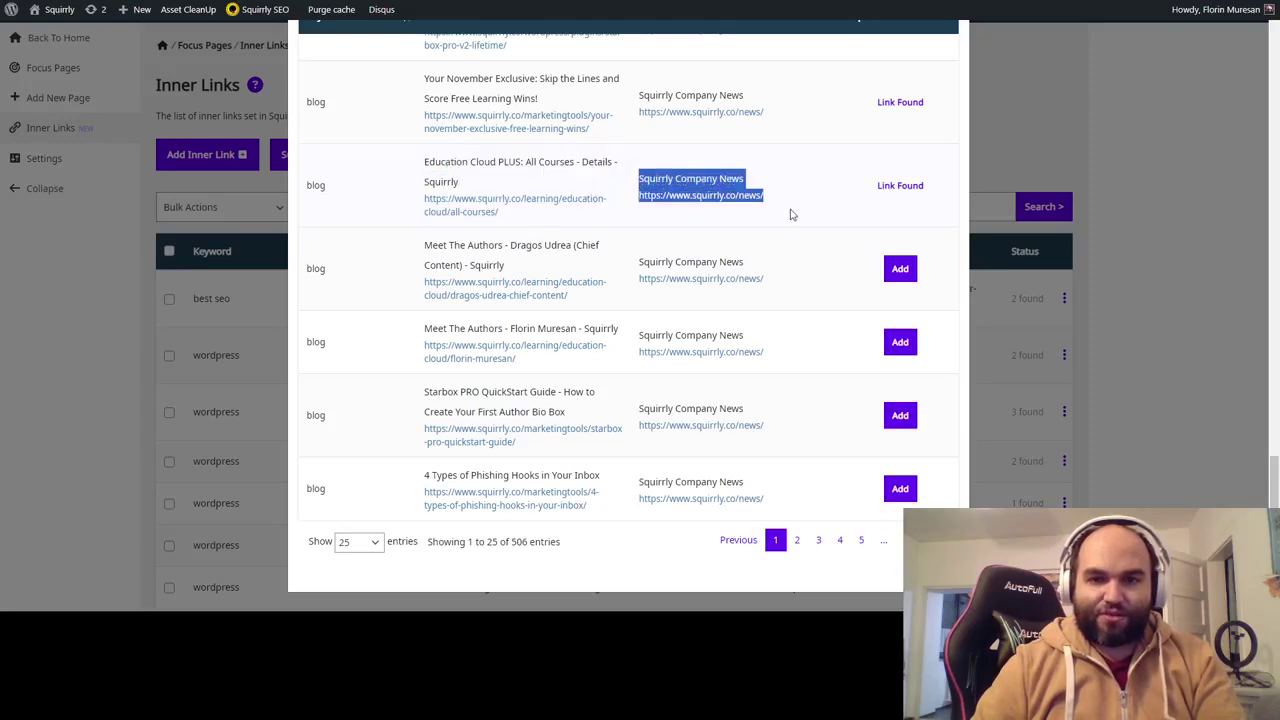
- Add the 'blog' link from both Meet The Authors pages and the Starbox PRO QuickStart Guide
{"action": "left_click", "coordinate": [899, 270]}
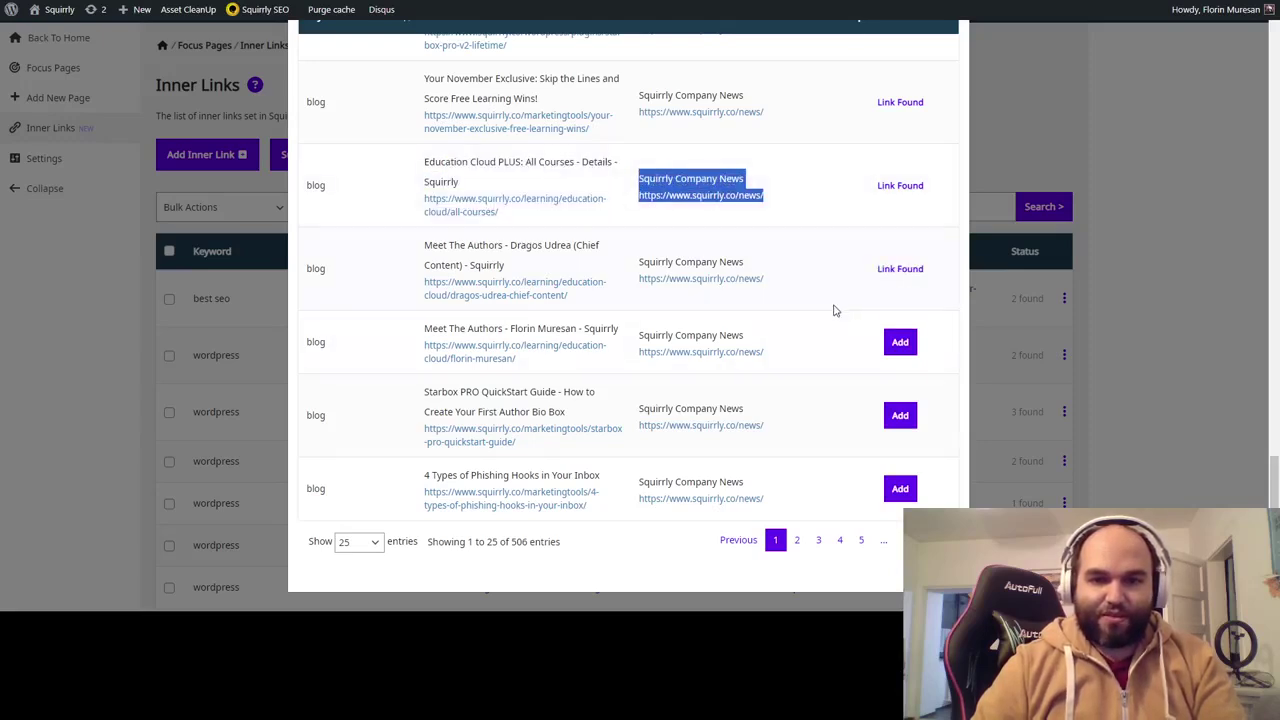
{"action": "left_click", "coordinate": [900, 342]}
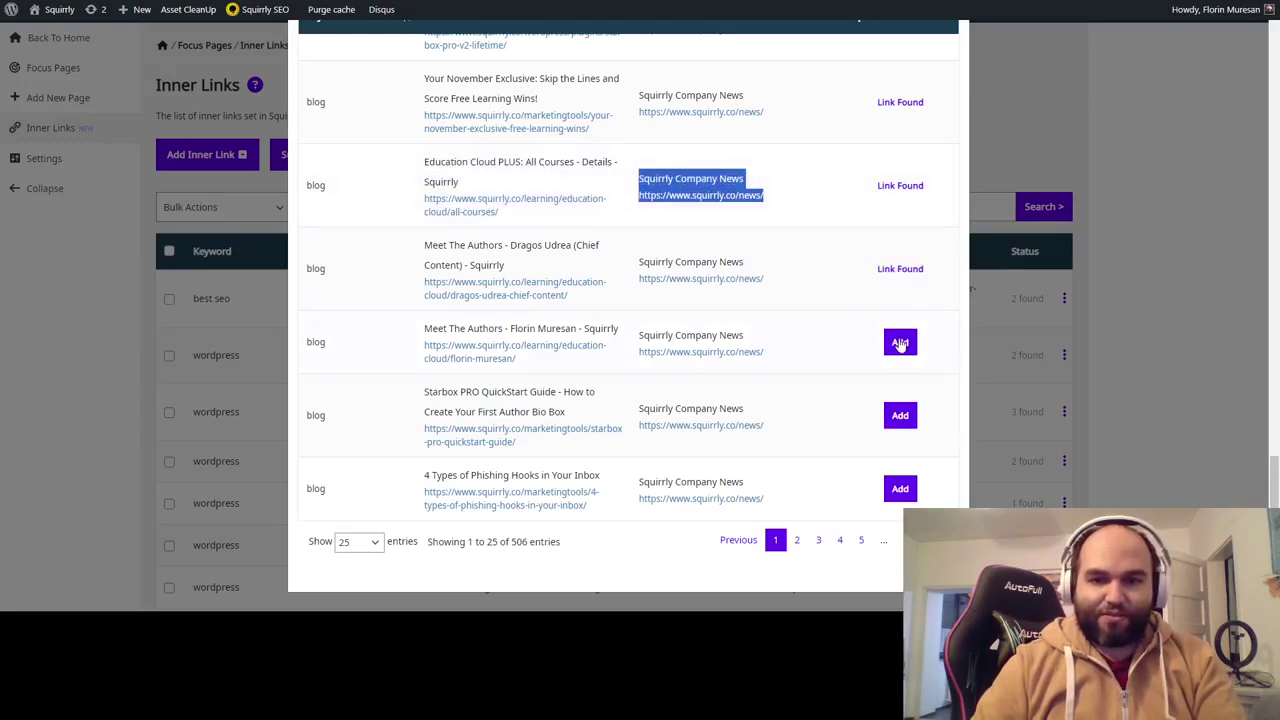
{"action": "left_click", "coordinate": [914, 418]}
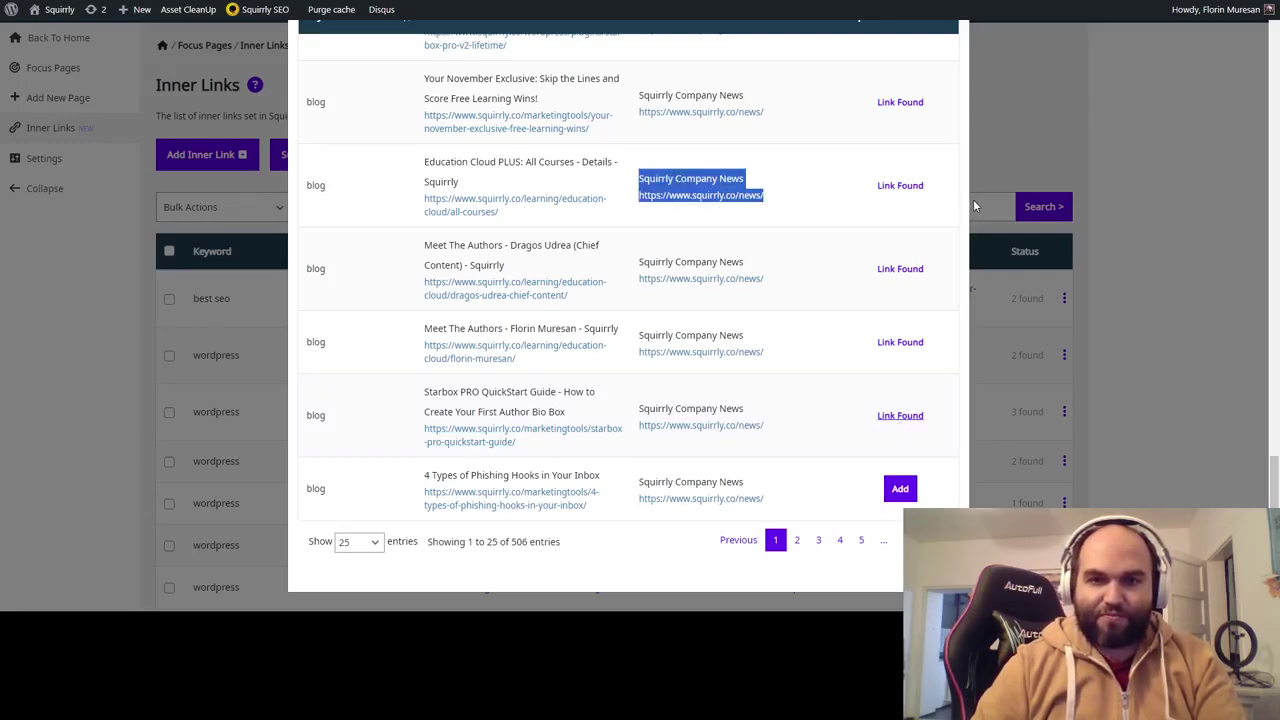
- Open the Starbox PRO QuickStart Guide article and read through it
{"action": "left_click", "coordinate": [900, 415]}
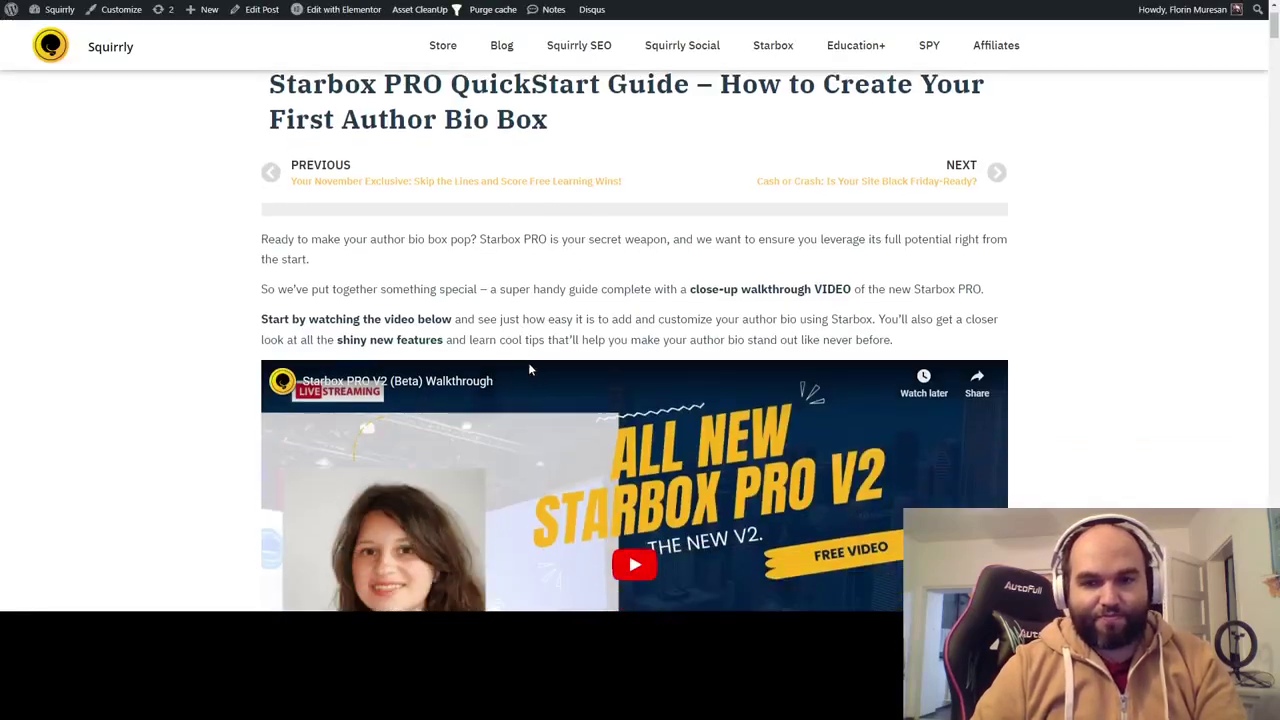
{"action": "scroll", "coordinate": [603, 346], "scroll_direction": "down", "scroll_amount": 2}
{"action": "scroll", "coordinate": [603, 346], "scroll_direction": "down", "scroll_amount": 10}
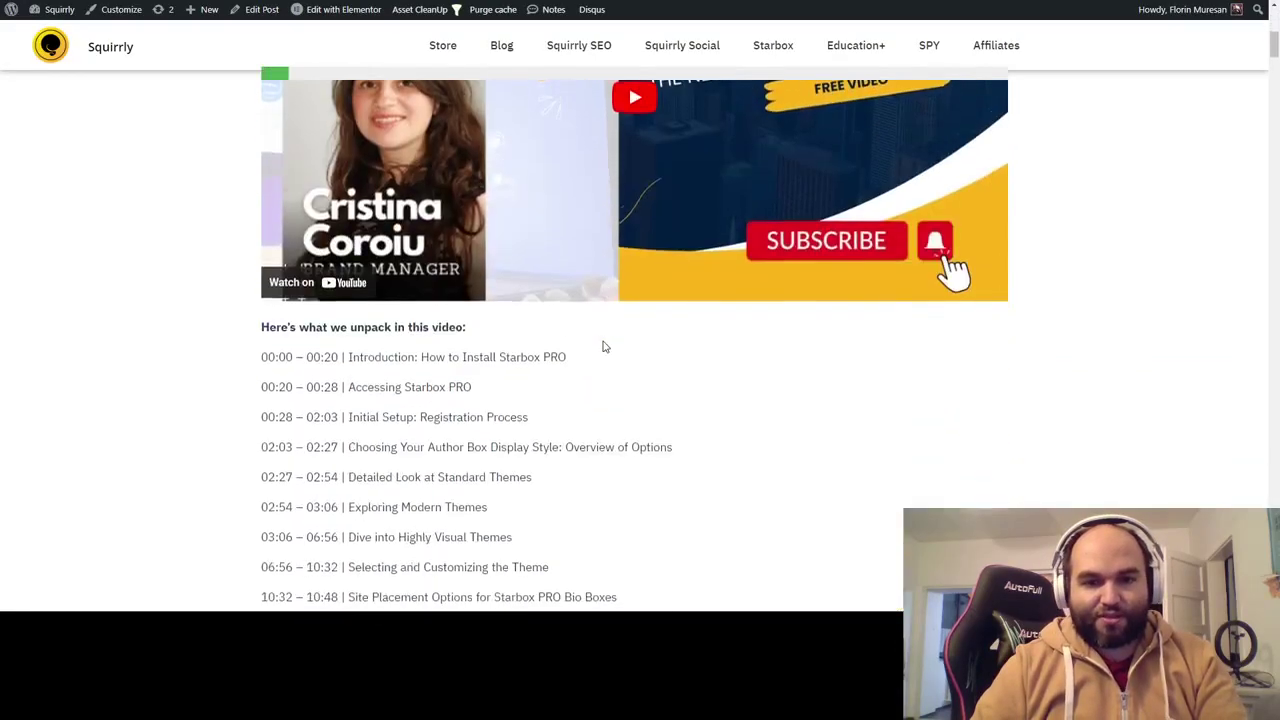
{"action": "scroll", "coordinate": [603, 346], "scroll_direction": "down", "scroll_amount": 8}
{"action": "scroll", "coordinate": [603, 346], "scroll_direction": "up", "scroll_amount": 5}
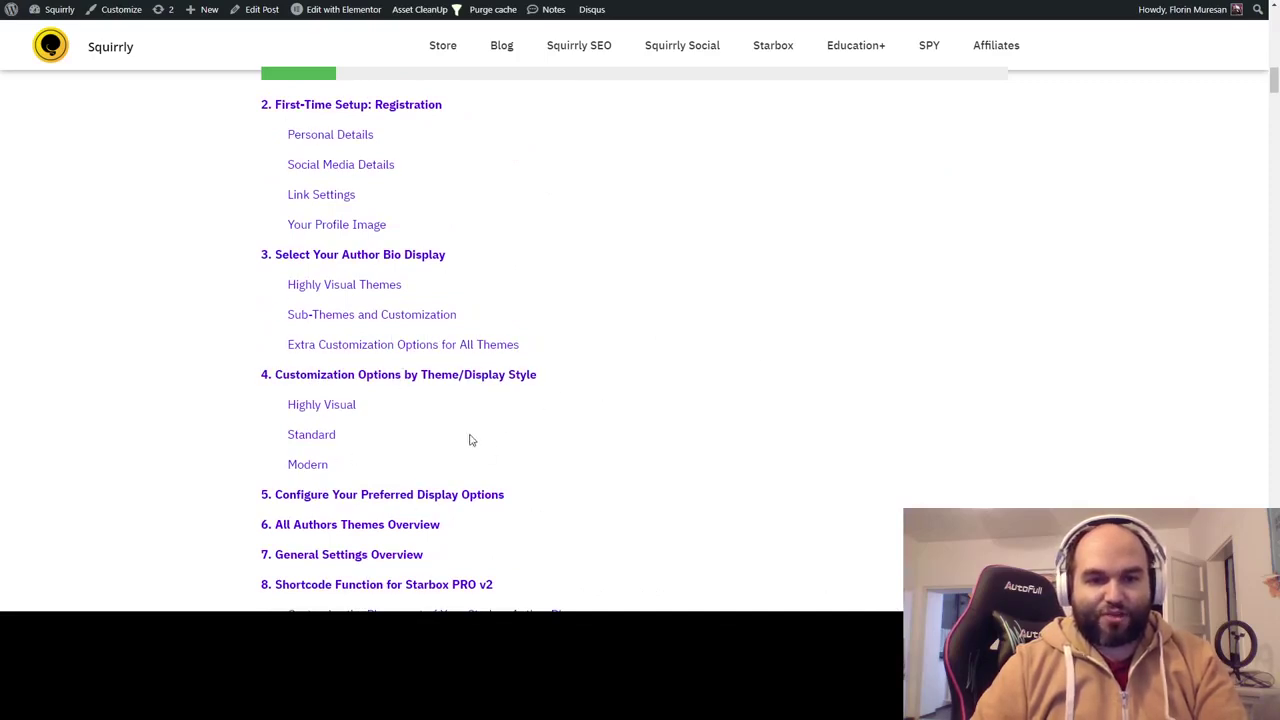
{"action": "scroll", "coordinate": [440, 485], "scroll_direction": "down", "scroll_amount": 6}
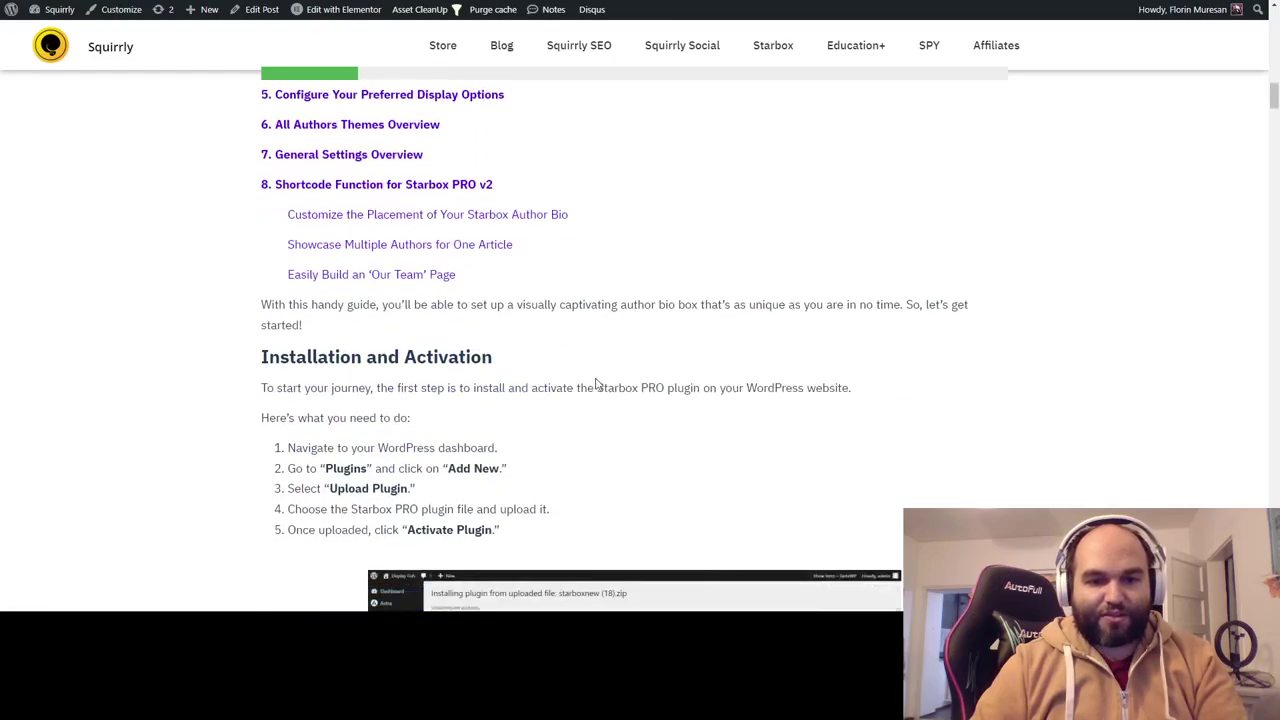
{"action": "scroll", "coordinate": [596, 383], "scroll_direction": "down", "scroll_amount": 15}
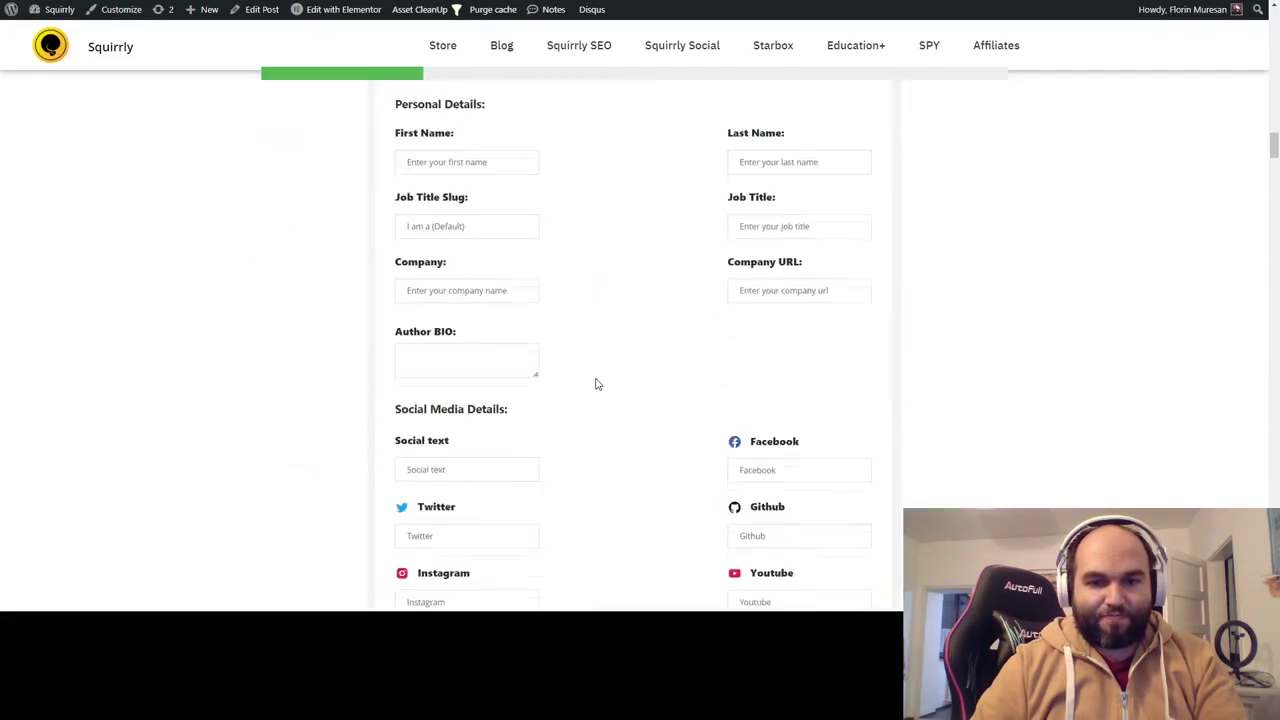
{"action": "scroll", "coordinate": [597, 384], "scroll_direction": "down", "scroll_amount": 8}
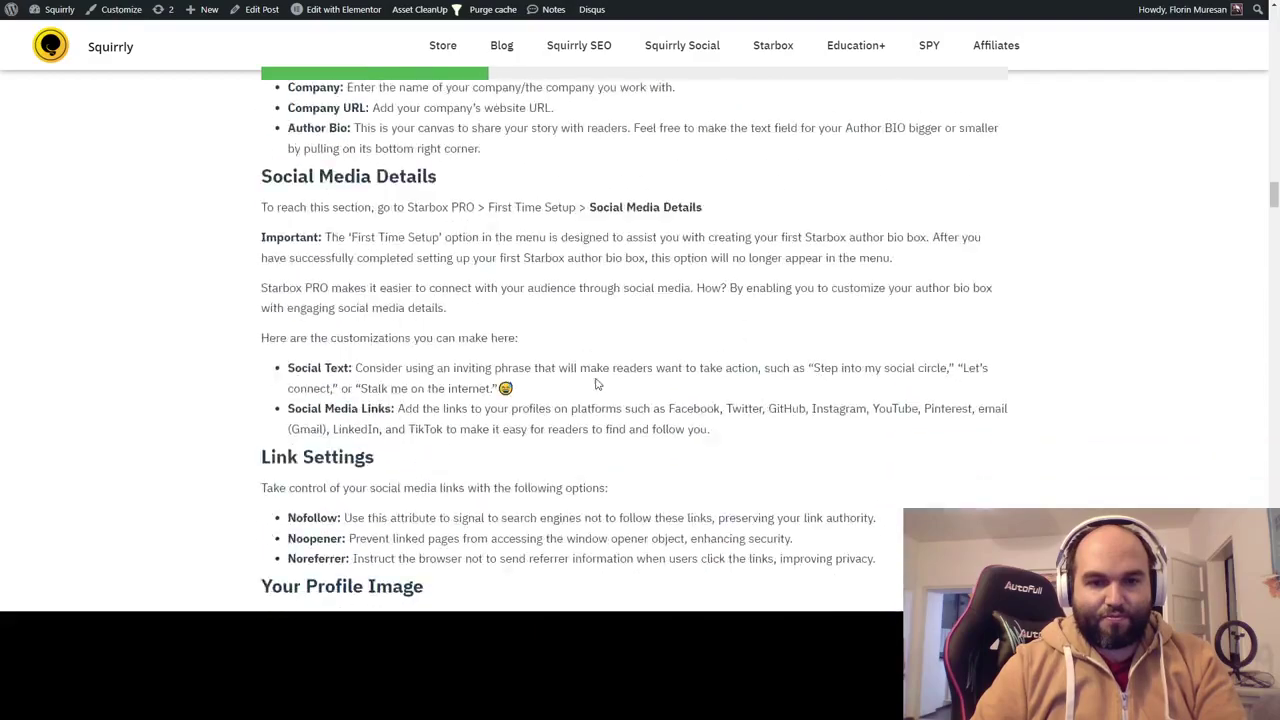
{"action": "scroll", "coordinate": [596, 383], "scroll_direction": "down", "scroll_amount": 15}
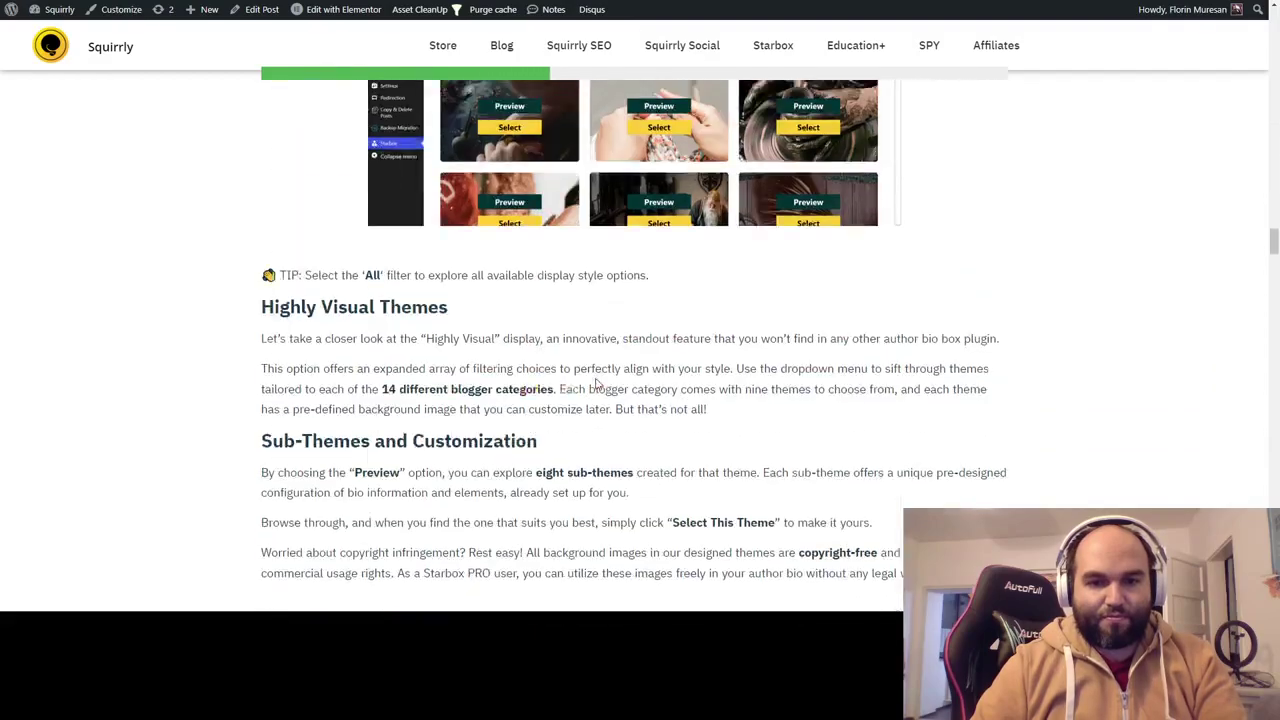
{"action": "scroll", "coordinate": [596, 383], "scroll_direction": "down", "scroll_amount": 15}
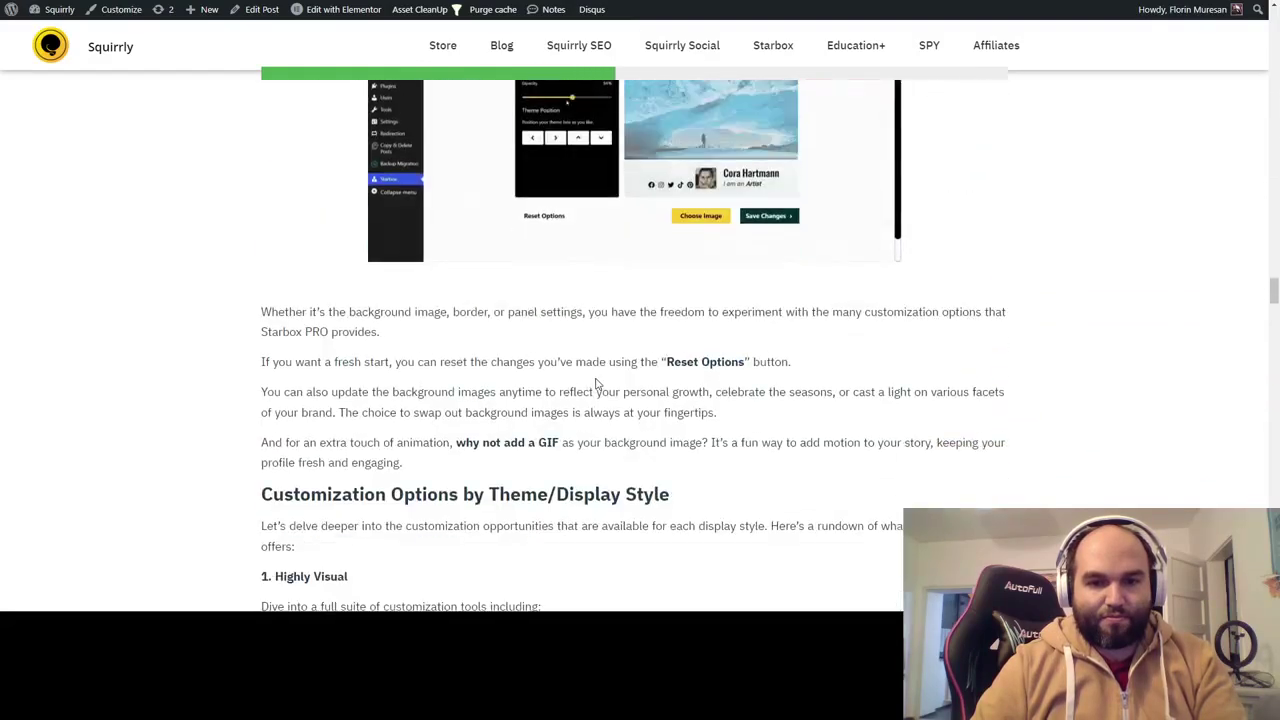
{"action": "scroll", "coordinate": [596, 384], "scroll_direction": "down", "scroll_amount": 15}
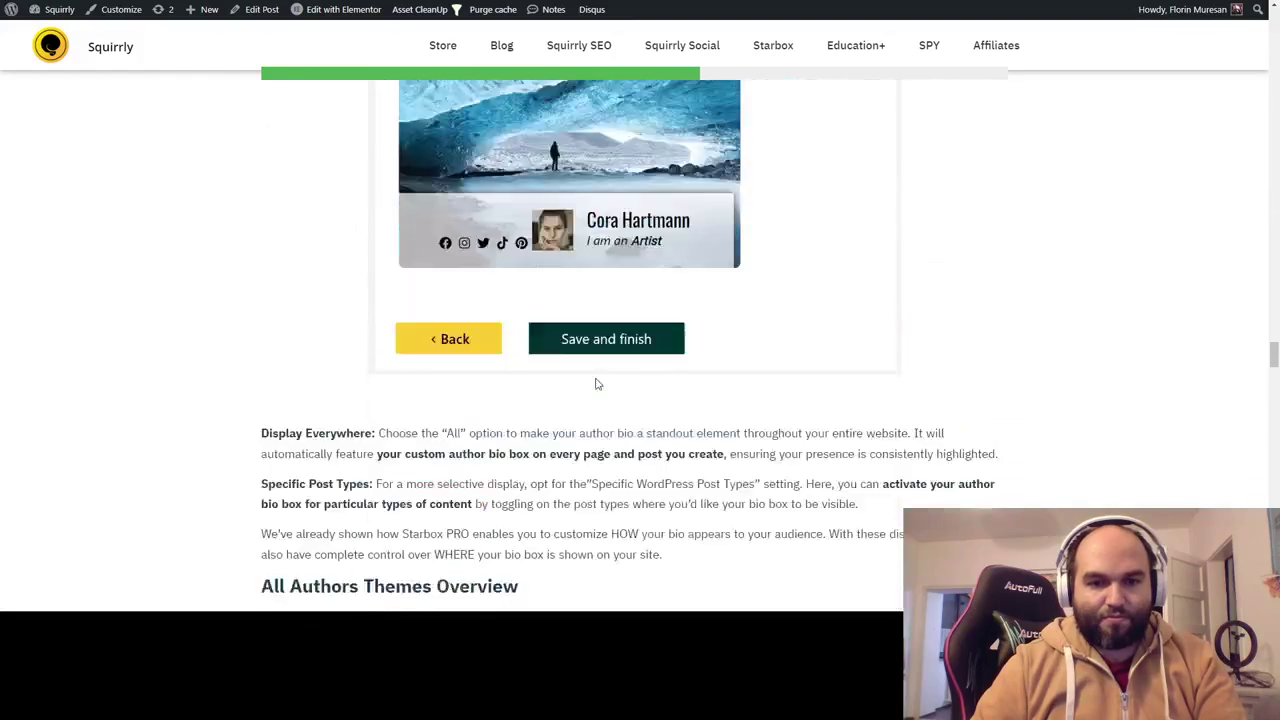
{"action": "scroll", "coordinate": [596, 384], "scroll_direction": "down", "scroll_amount": 15}
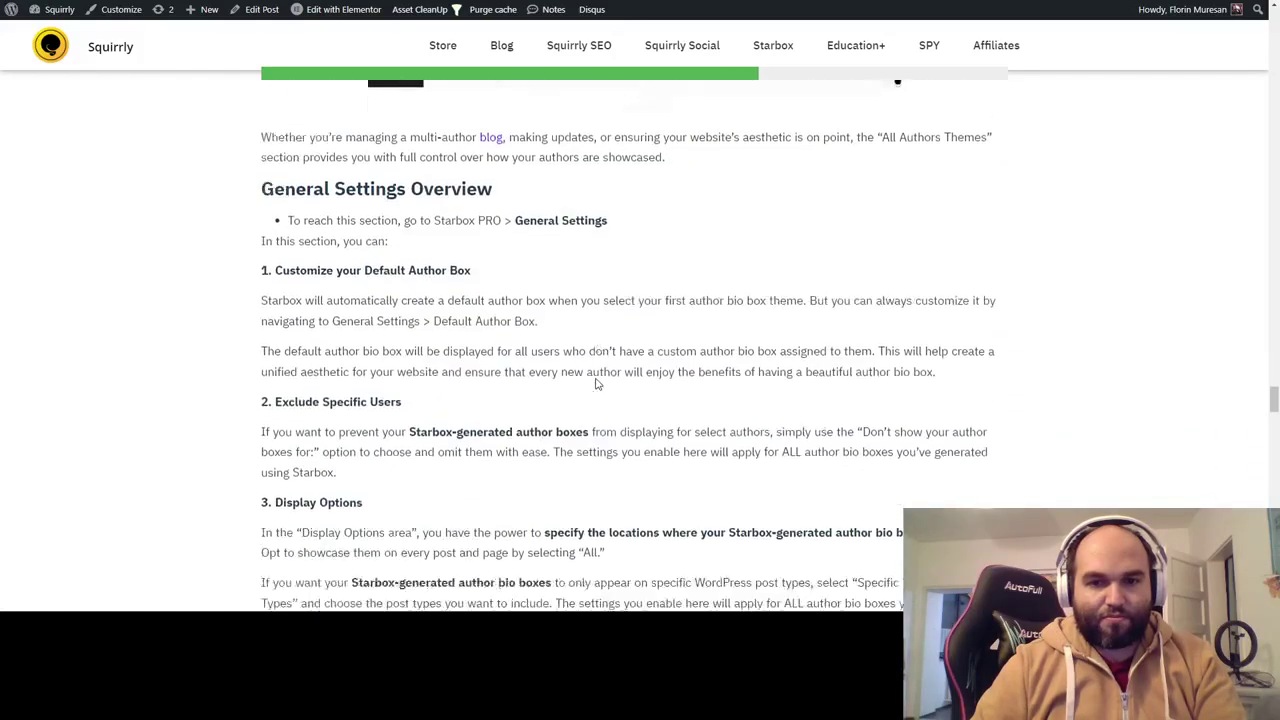
{"action": "scroll", "coordinate": [596, 384], "scroll_direction": "down", "scroll_amount": 15}
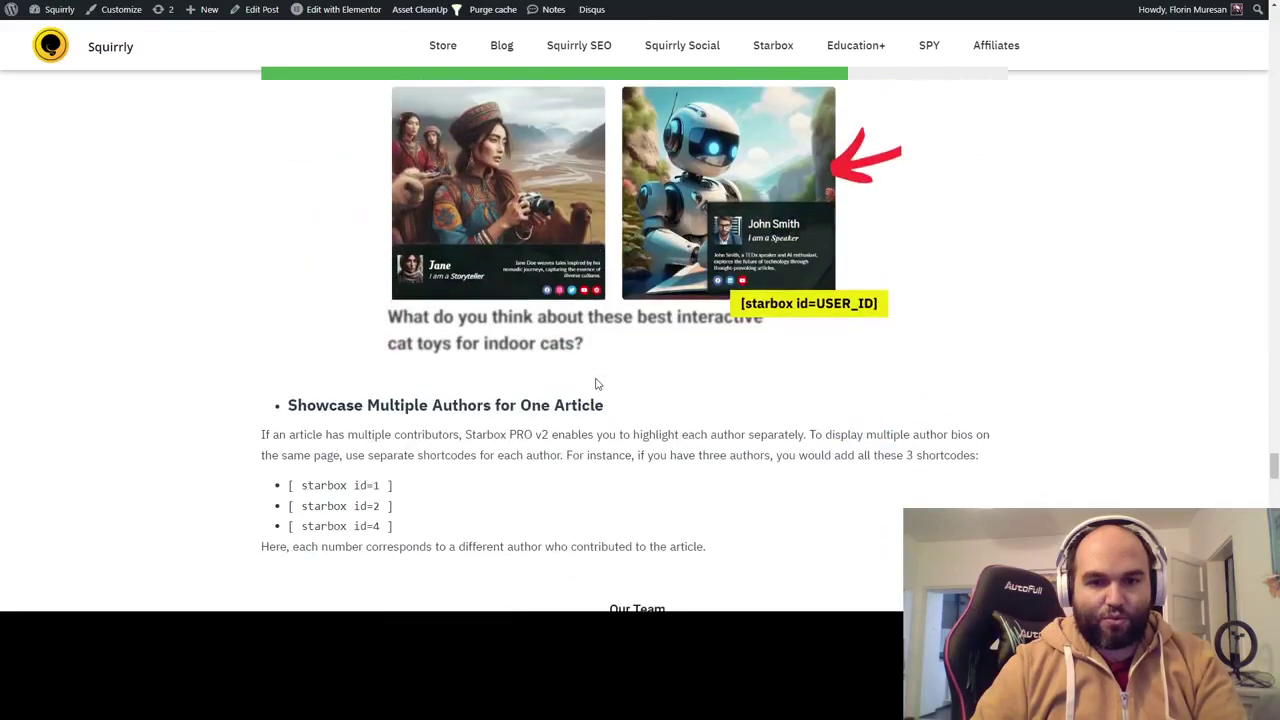
{"action": "scroll", "coordinate": [596, 384], "scroll_direction": "down", "scroll_amount": 15}
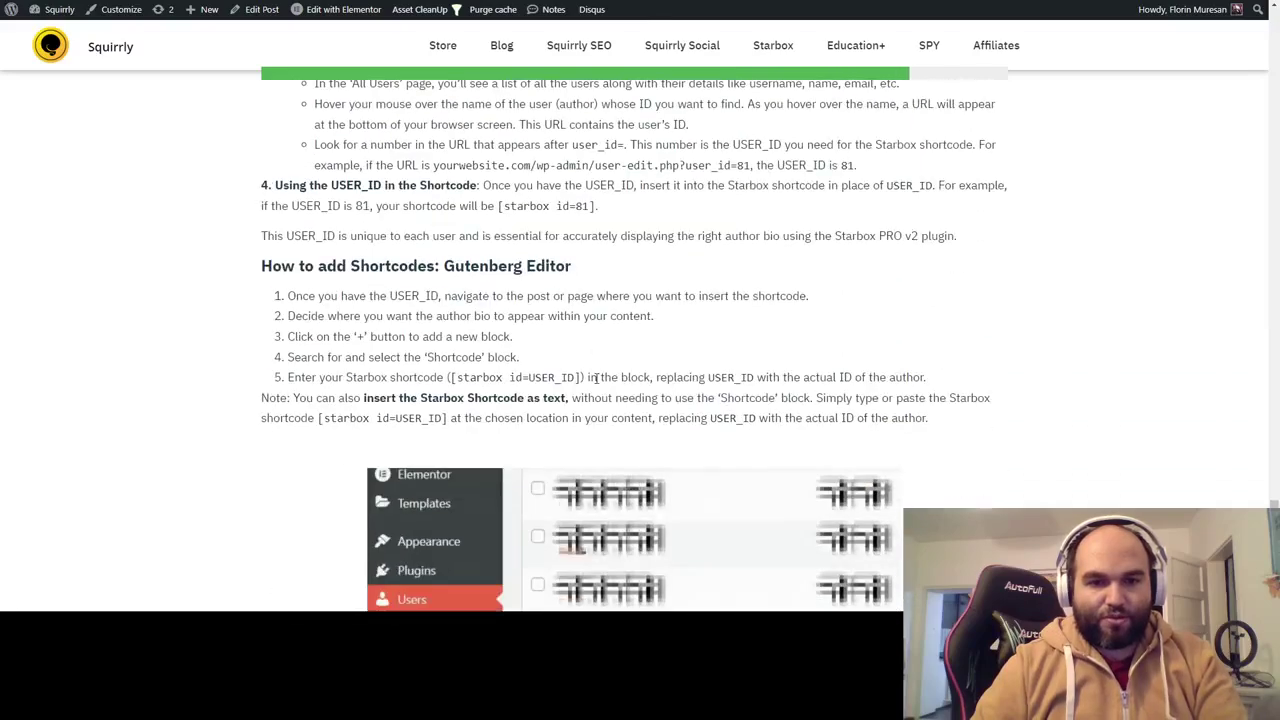
{"action": "scroll", "coordinate": [596, 384], "scroll_direction": "down", "scroll_amount": 4}
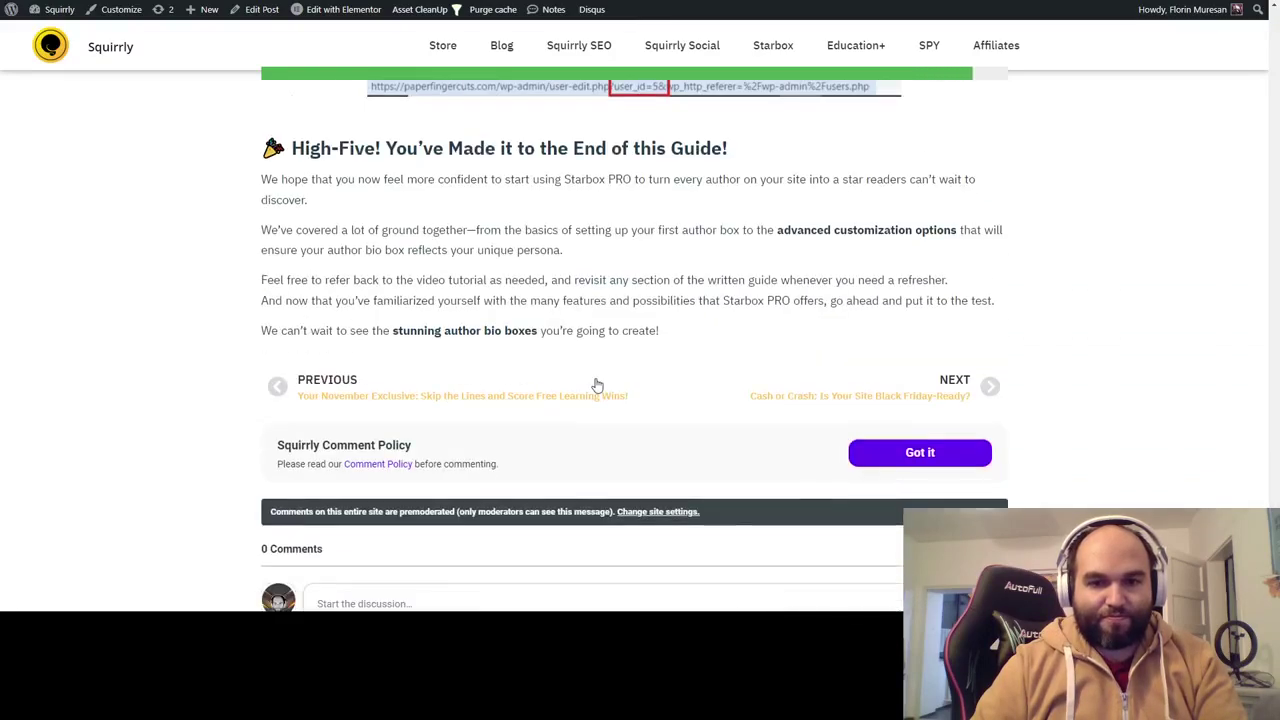
{"action": "scroll", "coordinate": [596, 380], "scroll_direction": "up", "scroll_amount": 2}
{"action": "scroll", "coordinate": [596, 380], "scroll_direction": "up", "scroll_amount": 10}
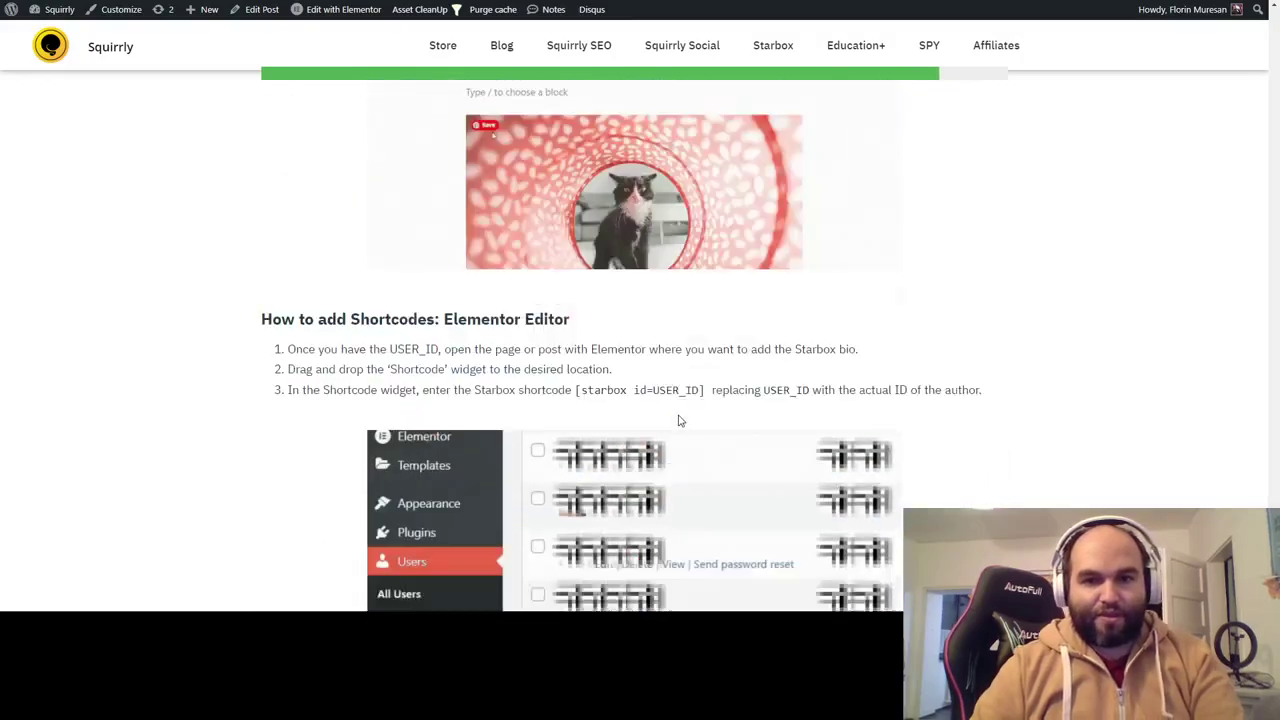
{"action": "scroll", "coordinate": [939, 419], "scroll_direction": "up", "scroll_amount": 20}
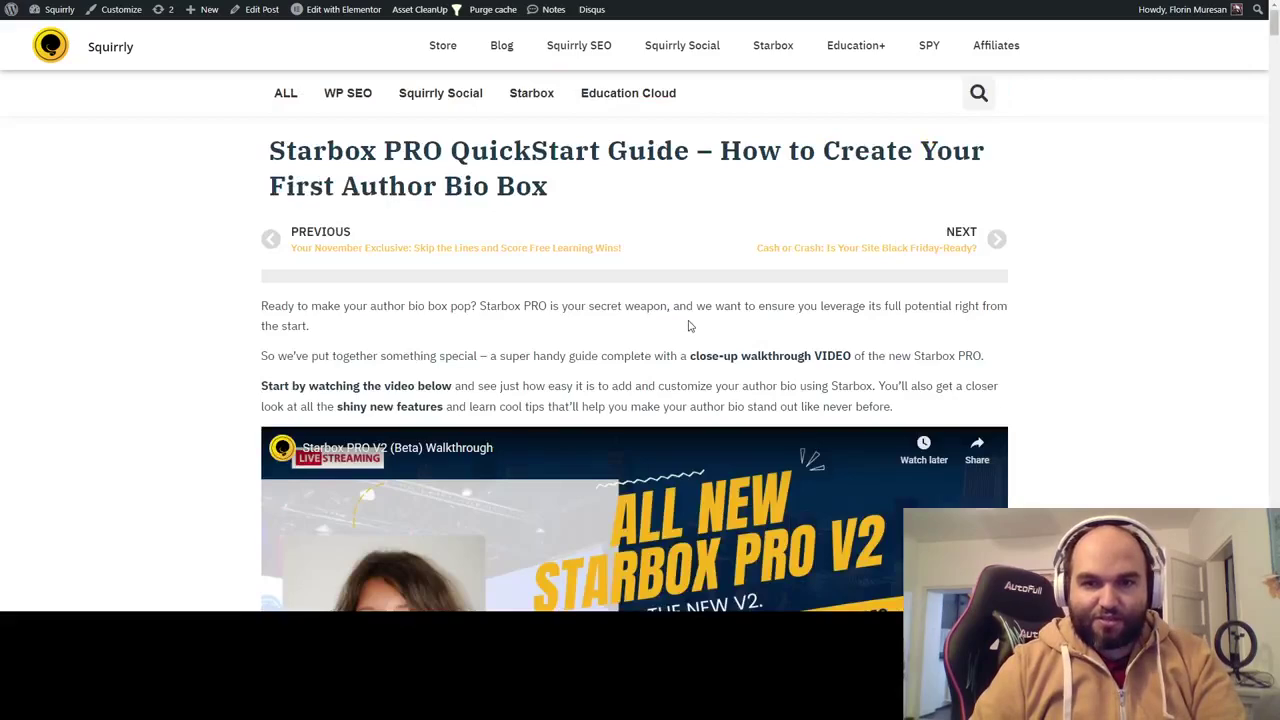
{"action": "scroll", "coordinate": [688, 327], "scroll_direction": "down", "scroll_amount": 2}
{"action": "scroll", "coordinate": [688, 257], "scroll_direction": "down", "scroll_amount": 9}
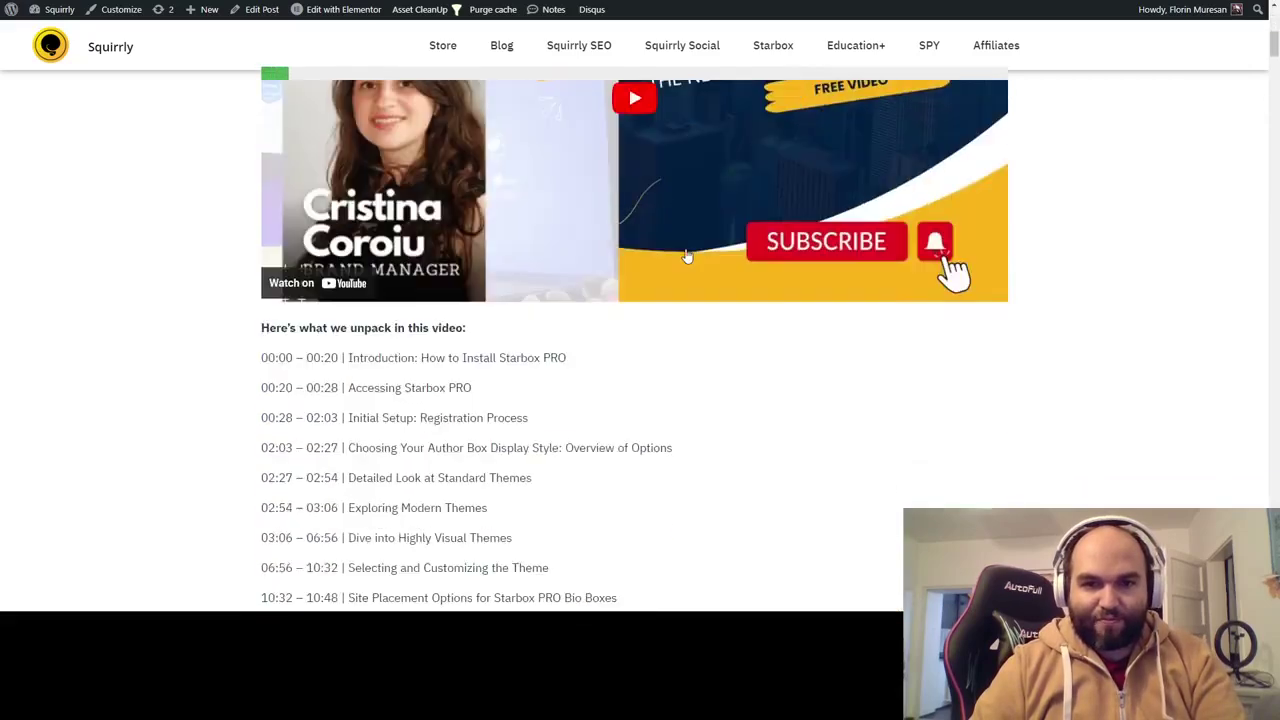
{"action": "scroll", "coordinate": [688, 257], "scroll_direction": "down", "scroll_amount": 1}
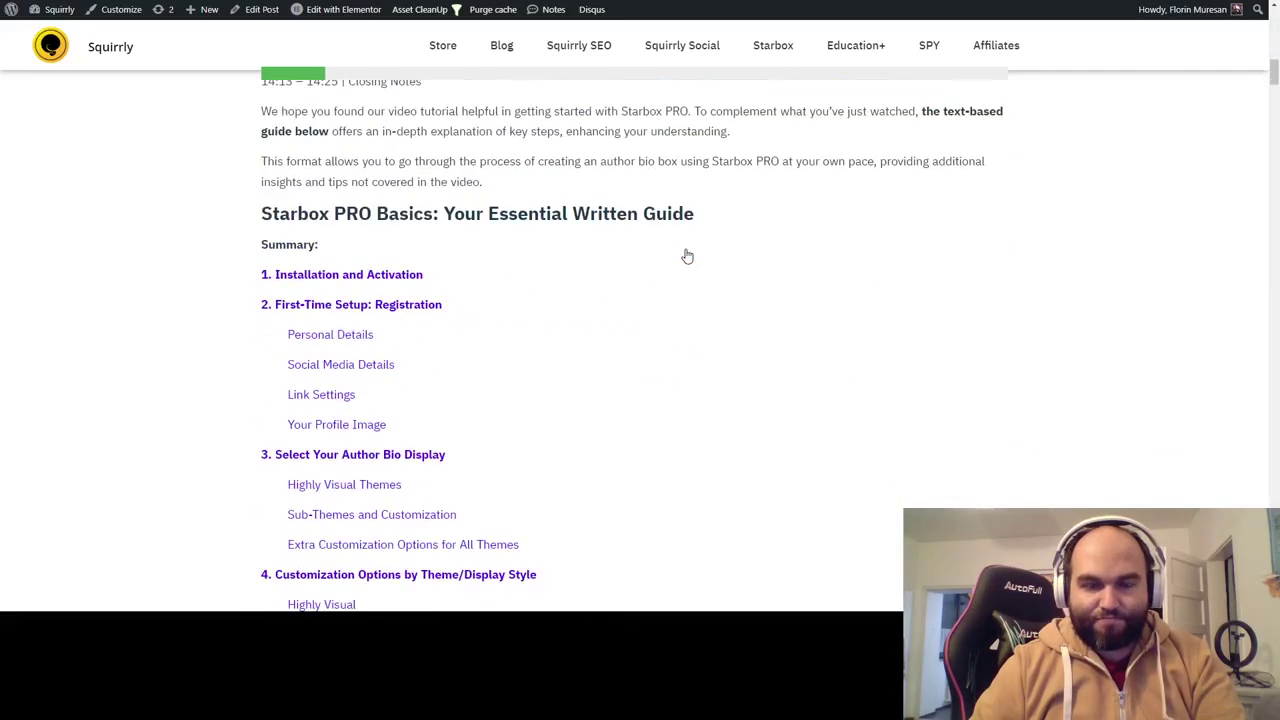
{"action": "scroll", "coordinate": [688, 257], "scroll_direction": "down", "scroll_amount": 3}
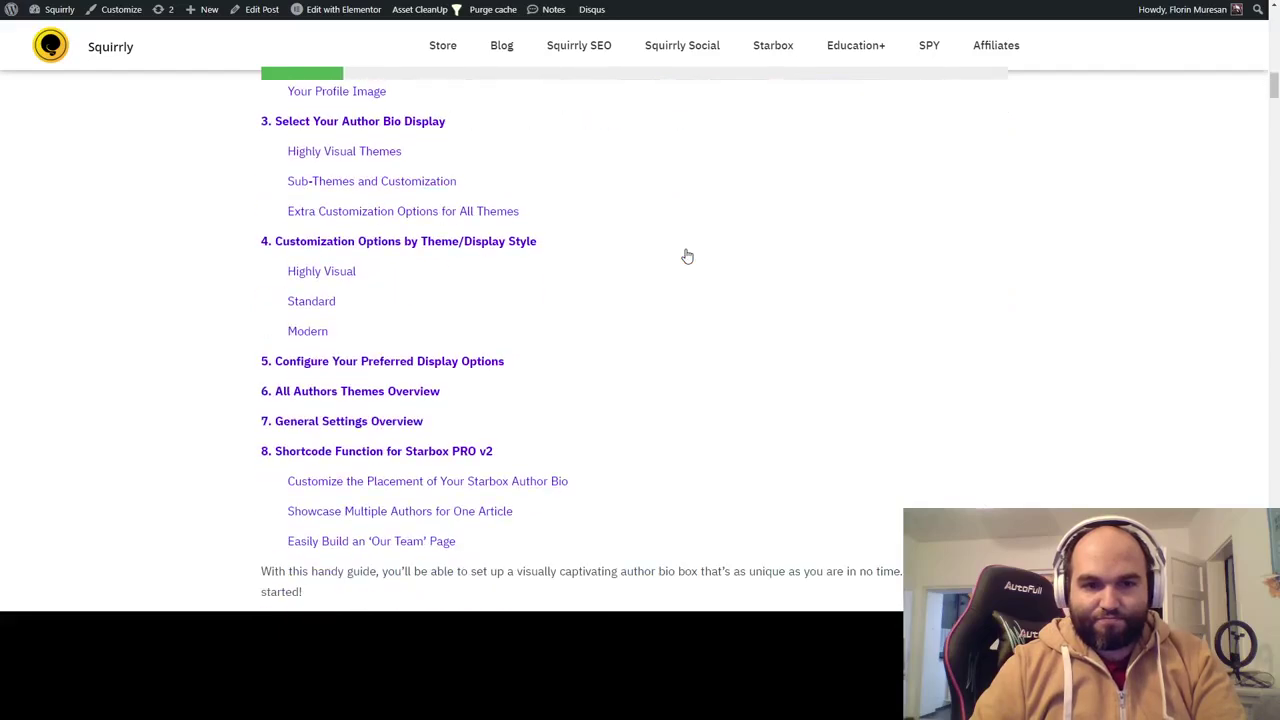
{"action": "scroll", "coordinate": [688, 257], "scroll_direction": "down", "scroll_amount": 3}
{"action": "scroll", "coordinate": [688, 257], "scroll_direction": "down", "scroll_amount": 6}
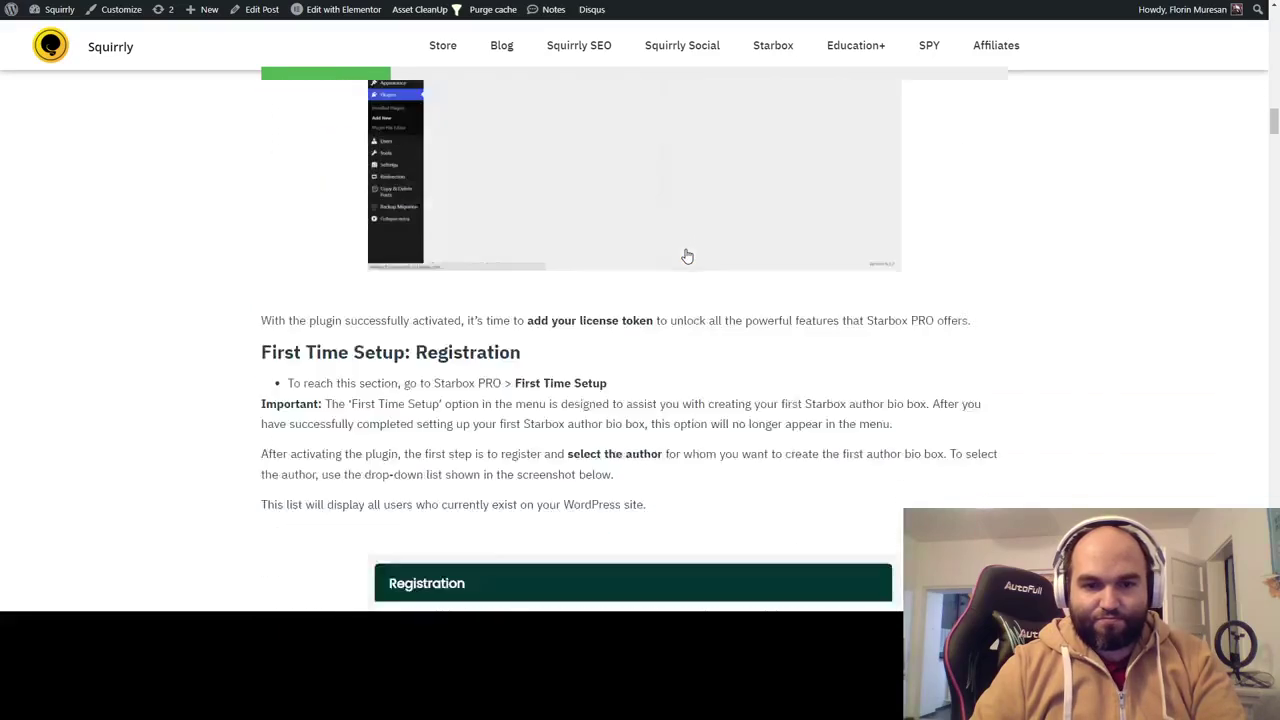
{"action": "scroll", "coordinate": [688, 257], "scroll_direction": "down", "scroll_amount": 6}
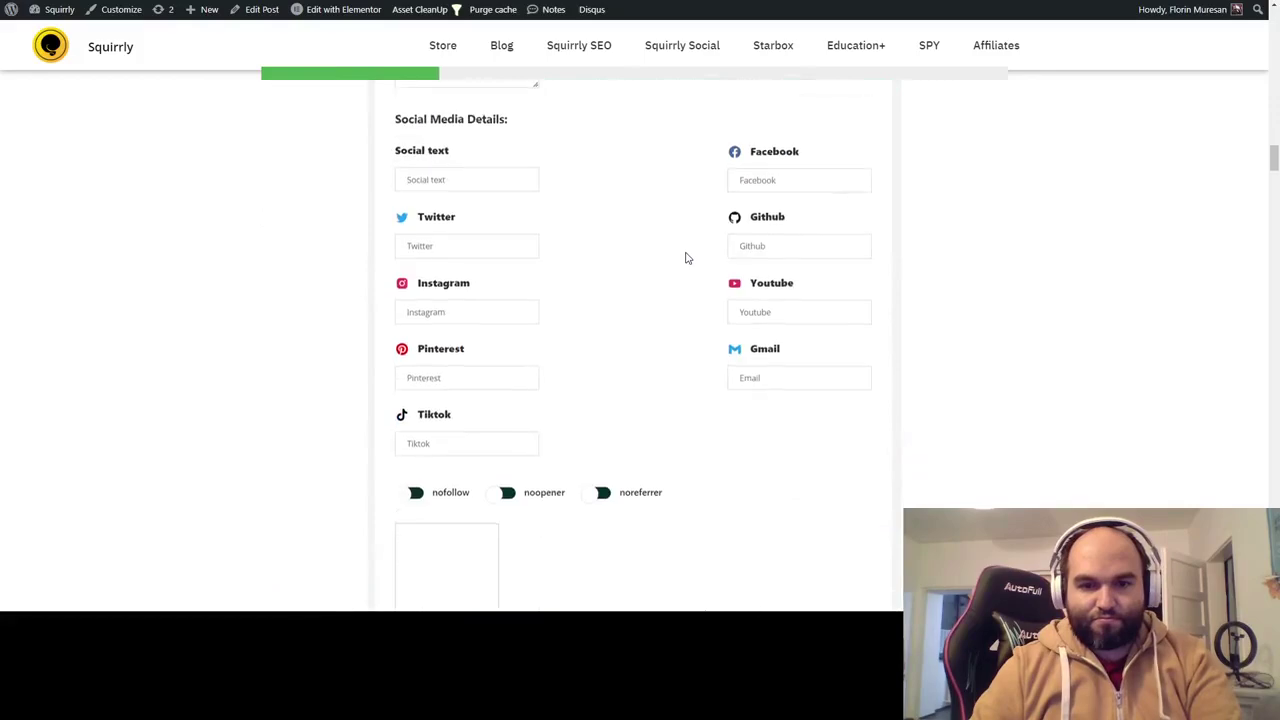
{"action": "scroll", "coordinate": [688, 258], "scroll_direction": "down", "scroll_amount": 3}
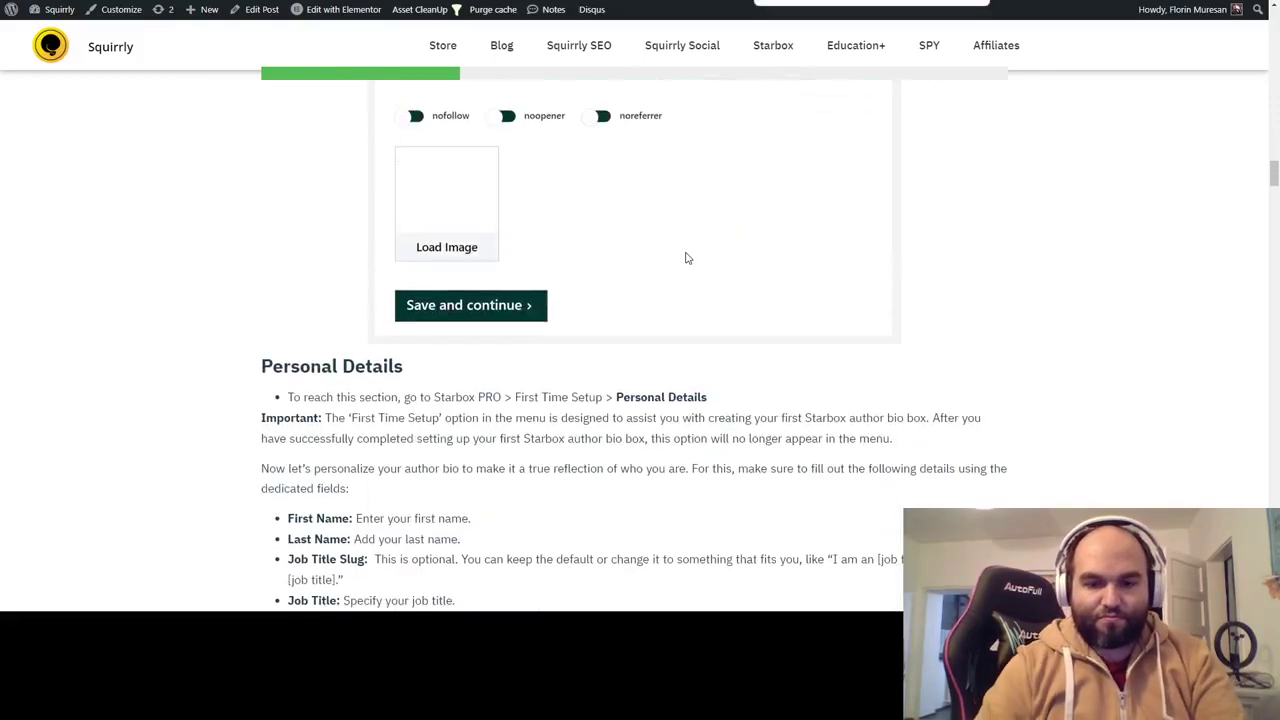
- Step through each occurrence of 'blog' found on the page
{"action": "left_click", "coordinate": [956, 2]}
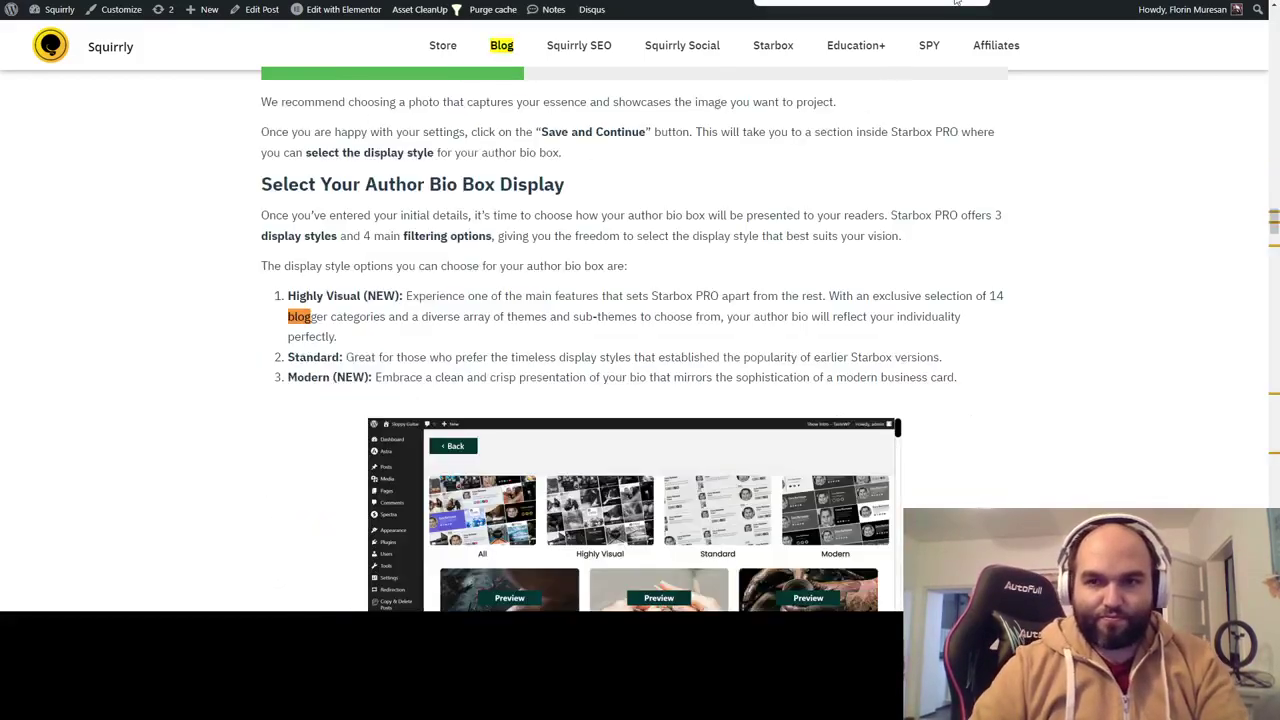
{"action": "left_click", "coordinate": [956, 2]}
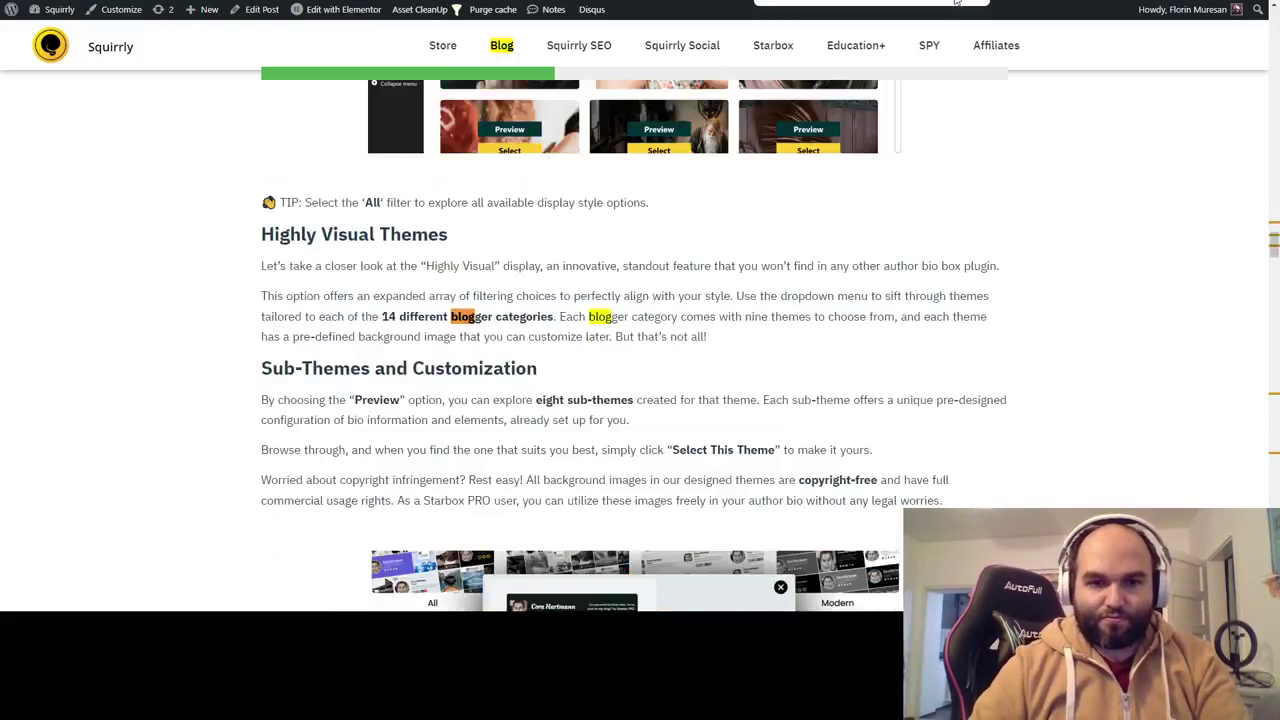
{"action": "left_click", "coordinate": [956, 2]}
{"action": "left_click", "coordinate": [956, 2]}
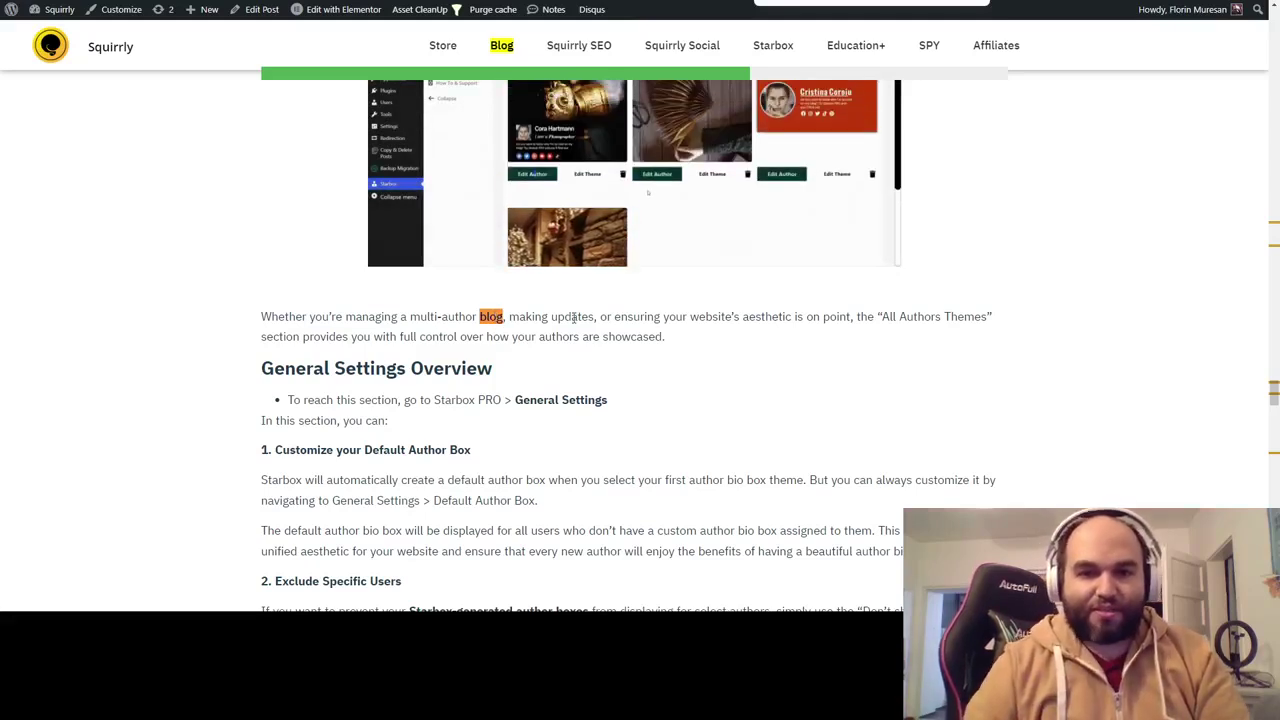
- Close the page search and highlight the sentence containing the 'multi-author blog' link
{"action": "left_click", "coordinate": [968, 2]}
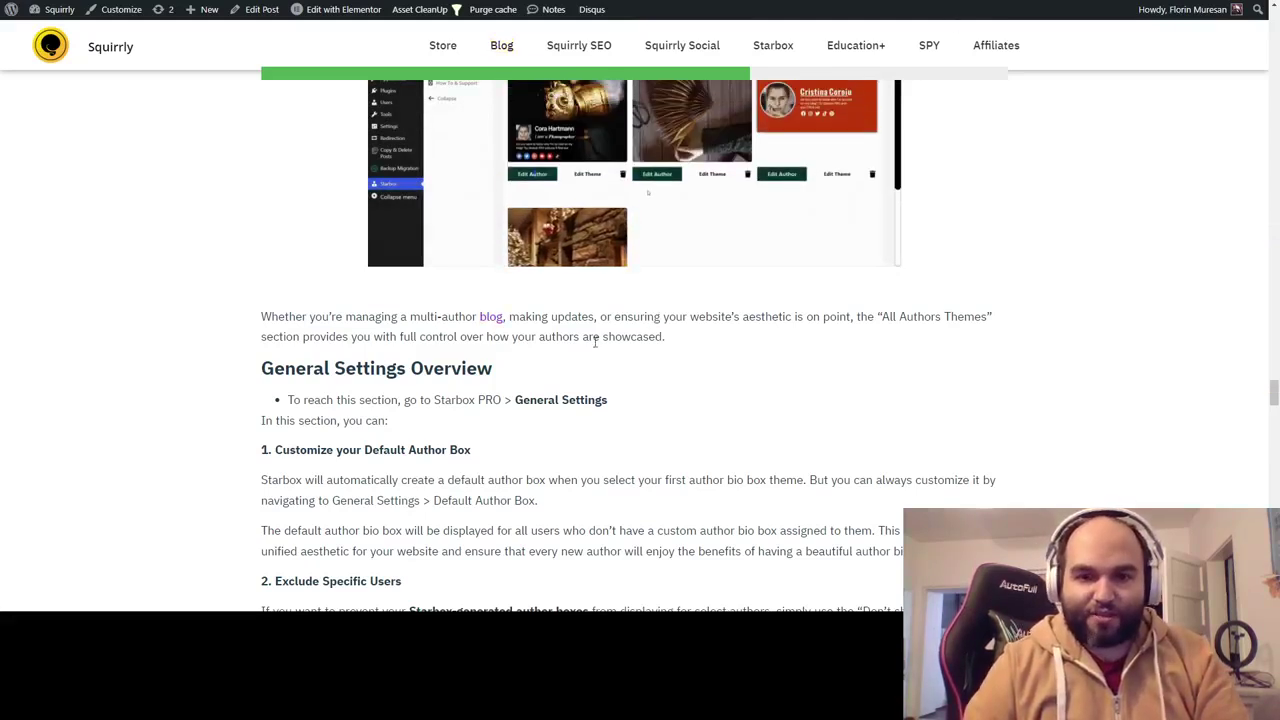
{"action": "left_click_drag", "start_coordinate": [364, 316], "coordinate": [654, 316]}
{"action": "left_click", "coordinate": [651, 316]}
{"action": "left_click_drag", "start_coordinate": [344, 316], "coordinate": [731, 314]}
{"action": "left_click", "coordinate": [731, 312]}
{"action": "left_click_drag", "start_coordinate": [333, 316], "coordinate": [714, 316]}
{"action": "left_click", "coordinate": [412, 345]}
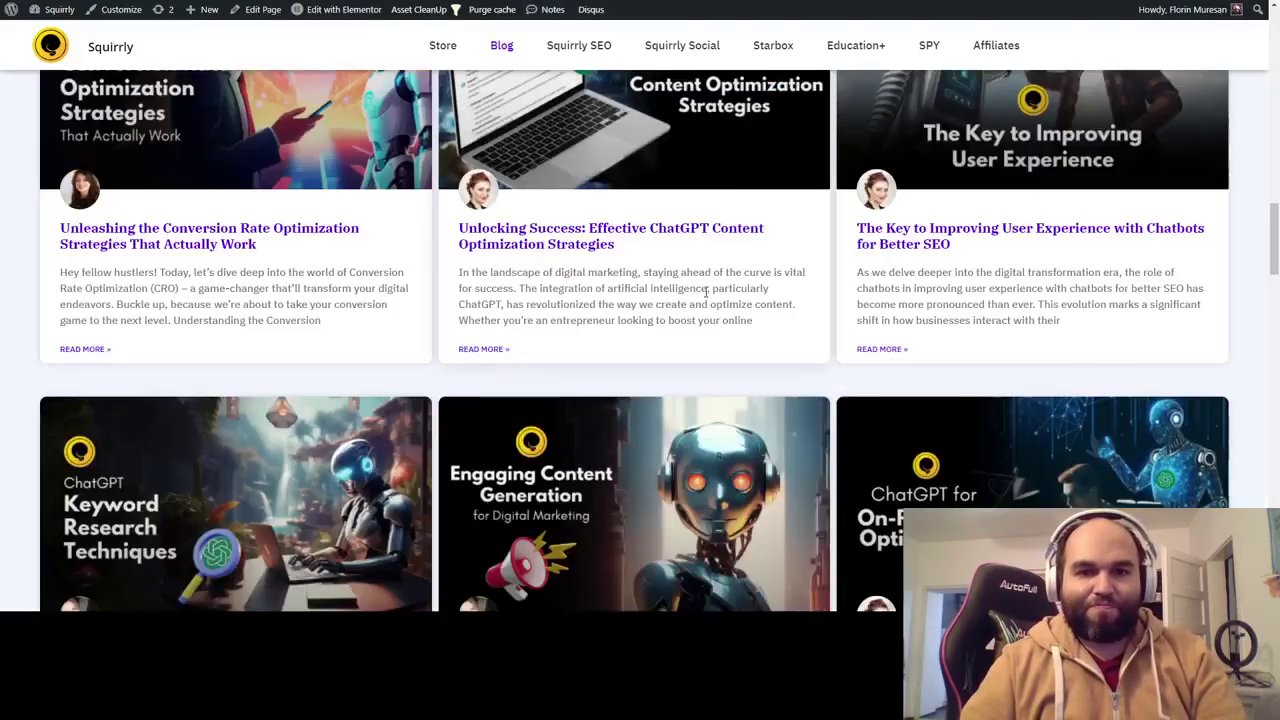
{"action": "scroll", "coordinate": [706, 291], "scroll_direction": "up", "scroll_amount": 20}
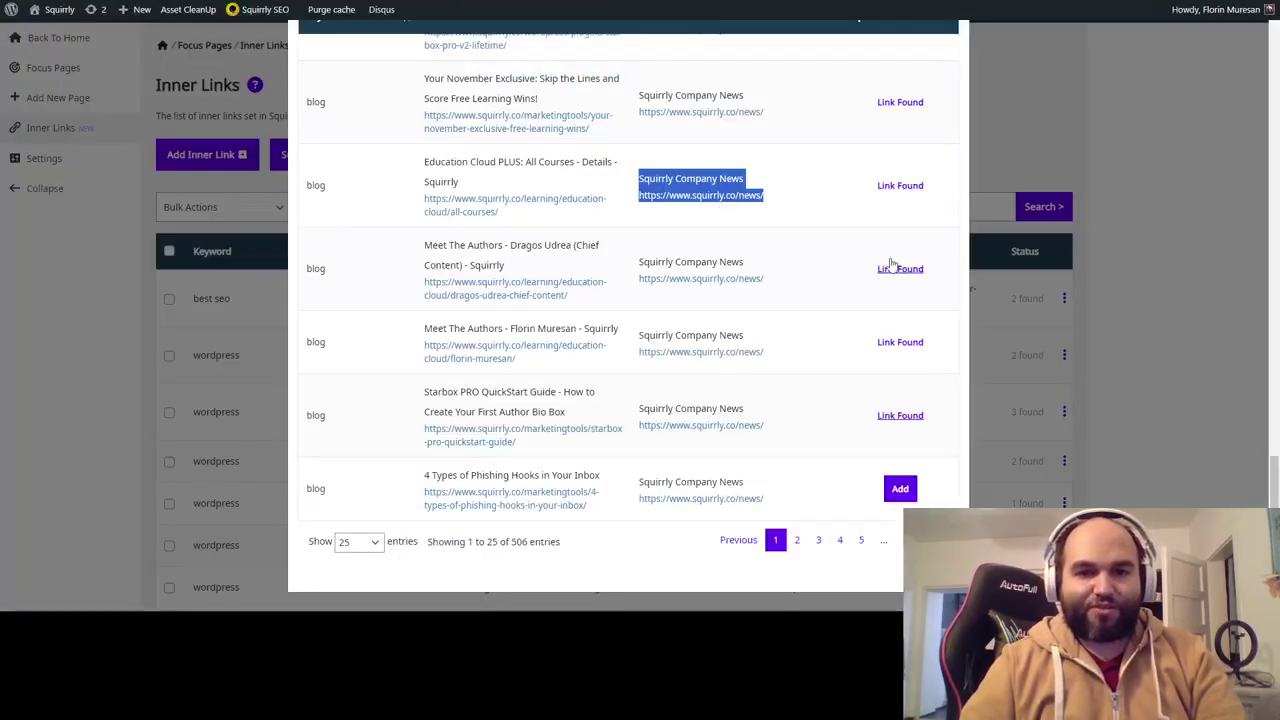
- Close the suggested inner link matches list
{"action": "scroll", "coordinate": [1031, 314], "scroll_direction": "up", "scroll_amount": 15}
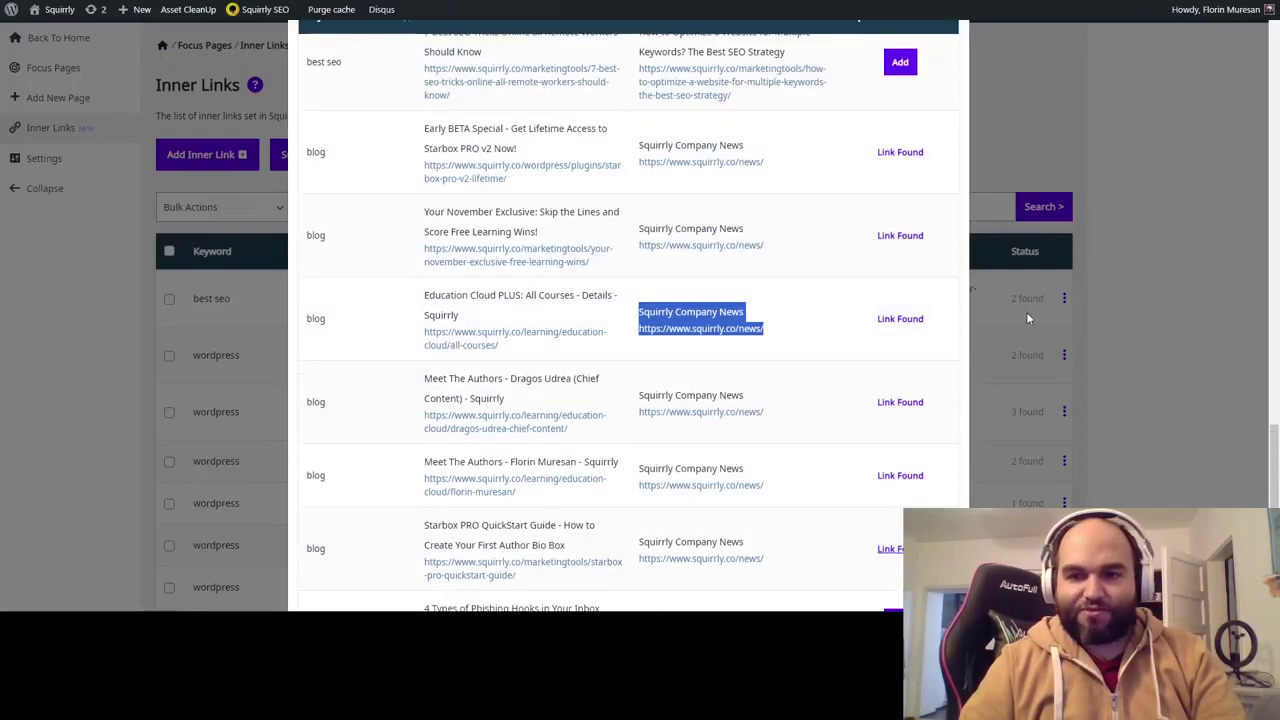
{"action": "scroll", "coordinate": [1156, 322], "scroll_direction": "up", "scroll_amount": 5}
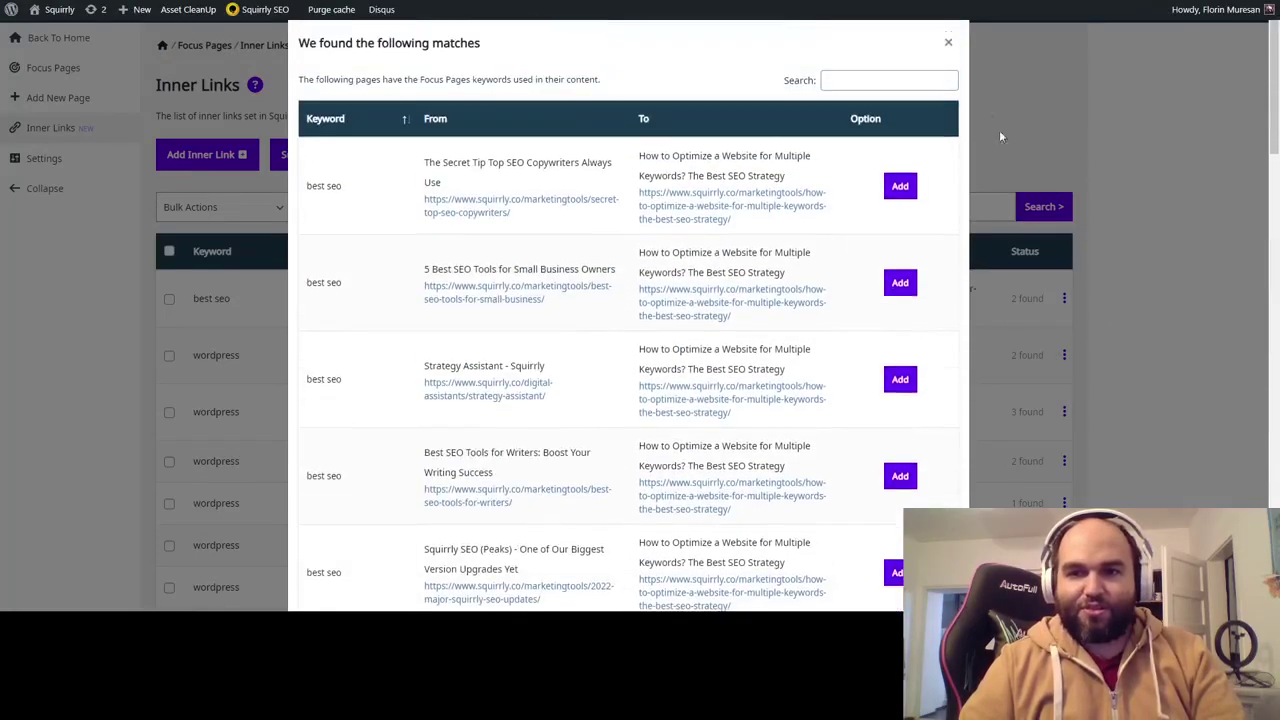
{"action": "left_click", "coordinate": [951, 43]}
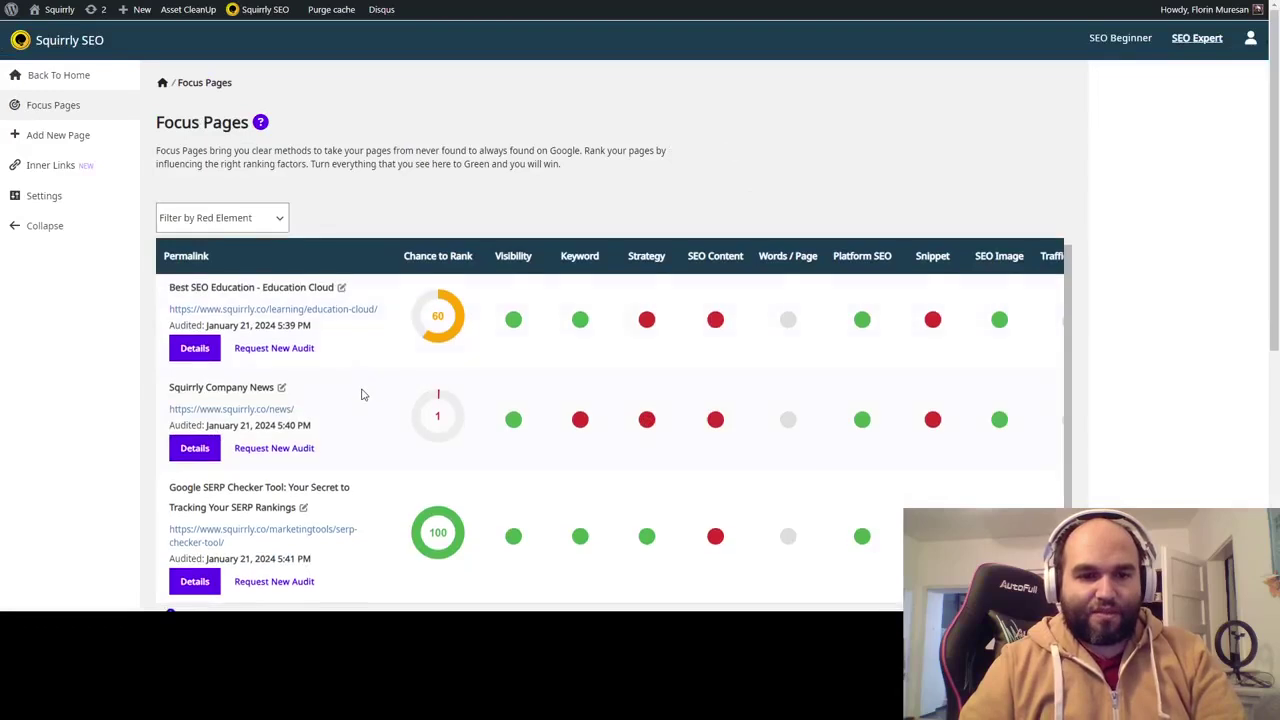
- Check the Squirrly Company News focus page and its URL, then return to Inner Links
{"action": "scroll", "coordinate": [363, 394], "scroll_direction": "down", "scroll_amount": 2}
{"action": "left_click_drag", "start_coordinate": [199, 255], "coordinate": [583, 281]}
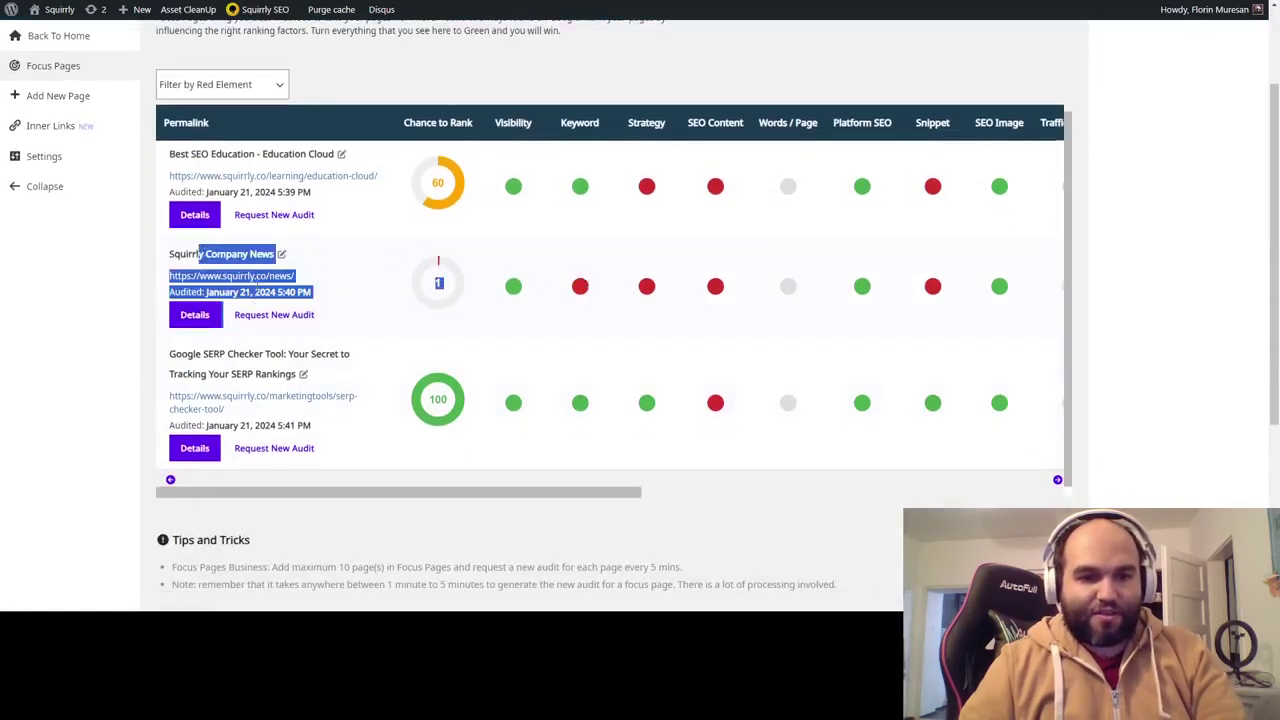
{"action": "left_click", "coordinate": [171, 277]}
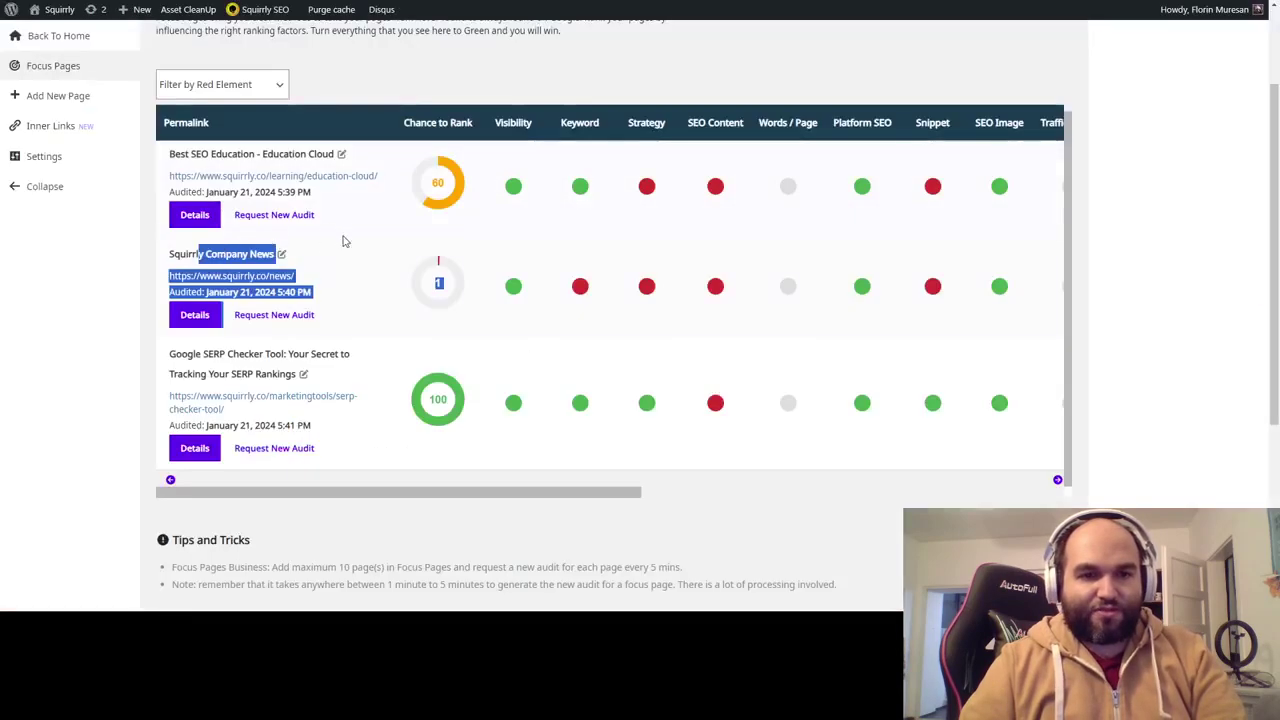
{"action": "left_click", "coordinate": [347, 241]}
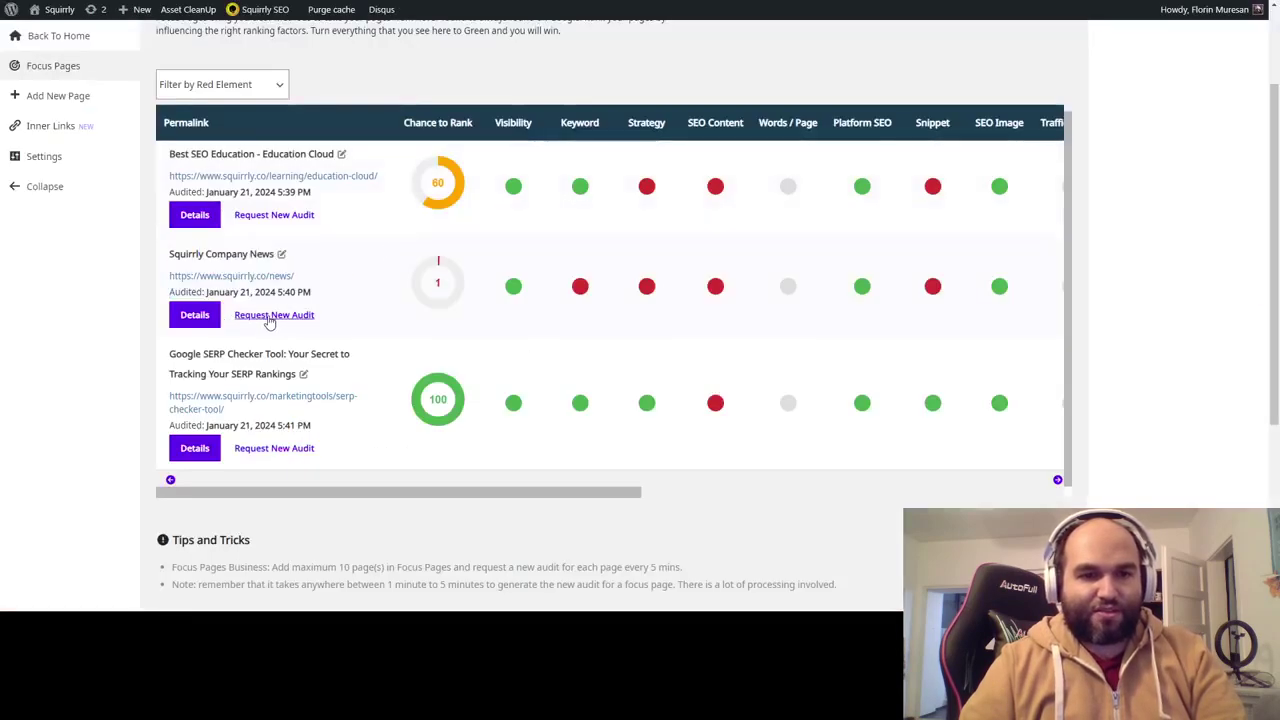
{"action": "left_click", "coordinate": [44, 126]}
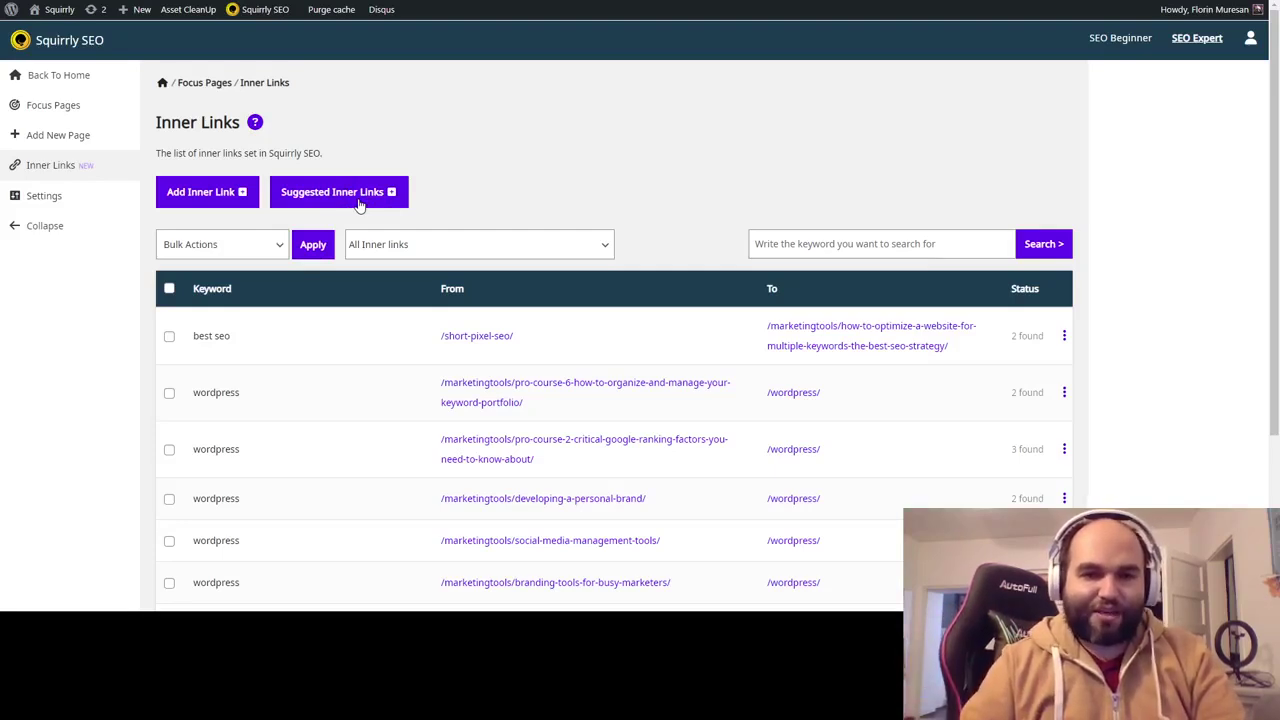
- Show the suggested inner link matches and view the second page
{"action": "left_click", "coordinate": [358, 198]}
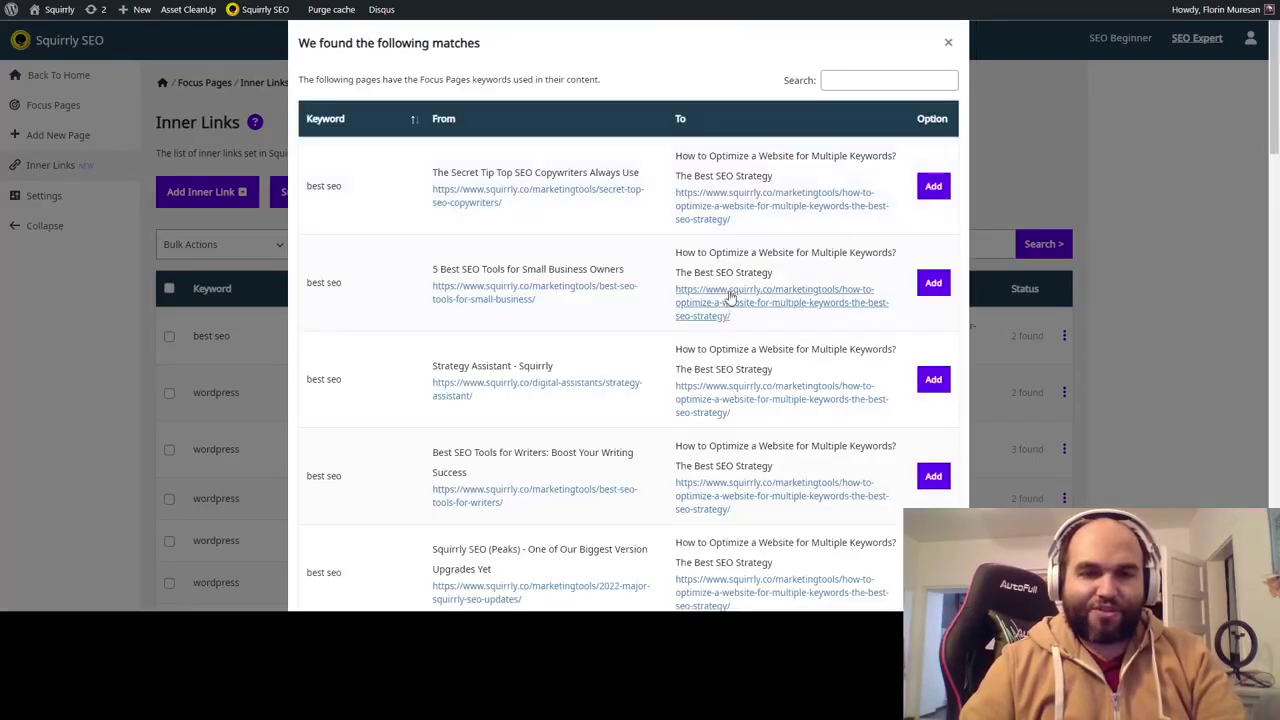
{"action": "scroll", "coordinate": [780, 315], "scroll_direction": "down", "scroll_amount": 15}
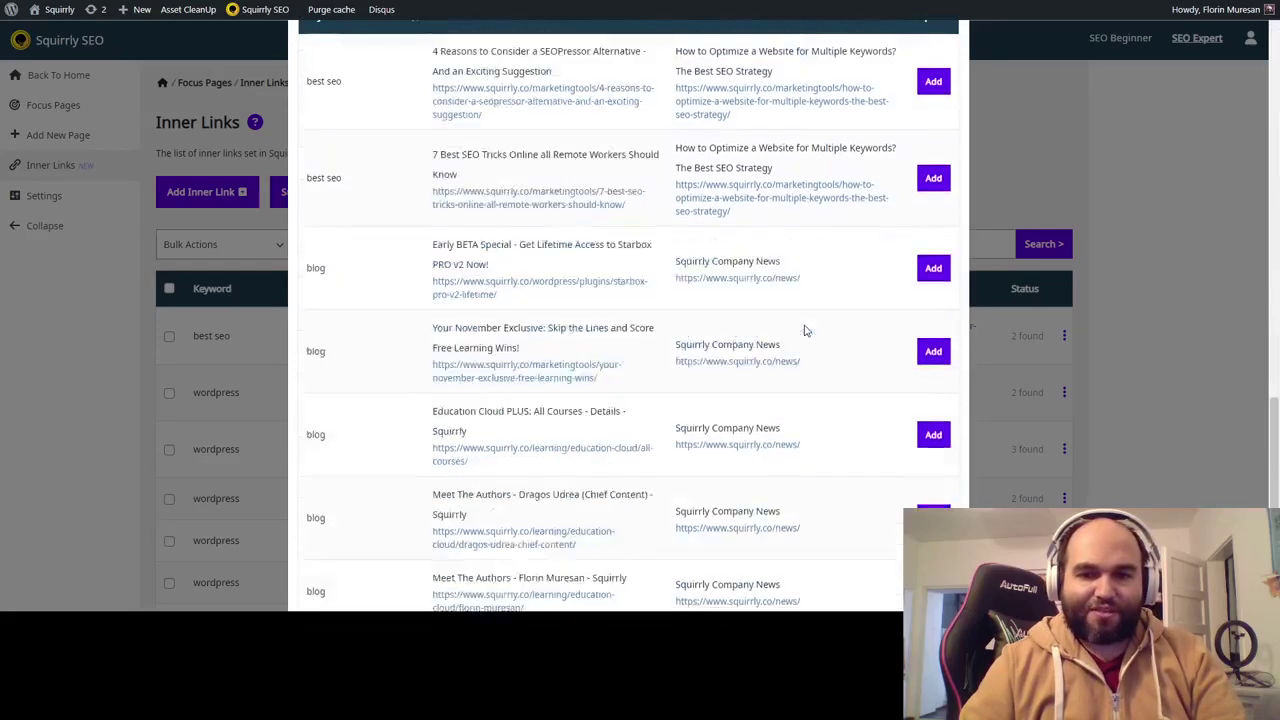
{"action": "scroll", "coordinate": [810, 350], "scroll_direction": "down", "scroll_amount": 2}
{"action": "left_click", "coordinate": [797, 540]}
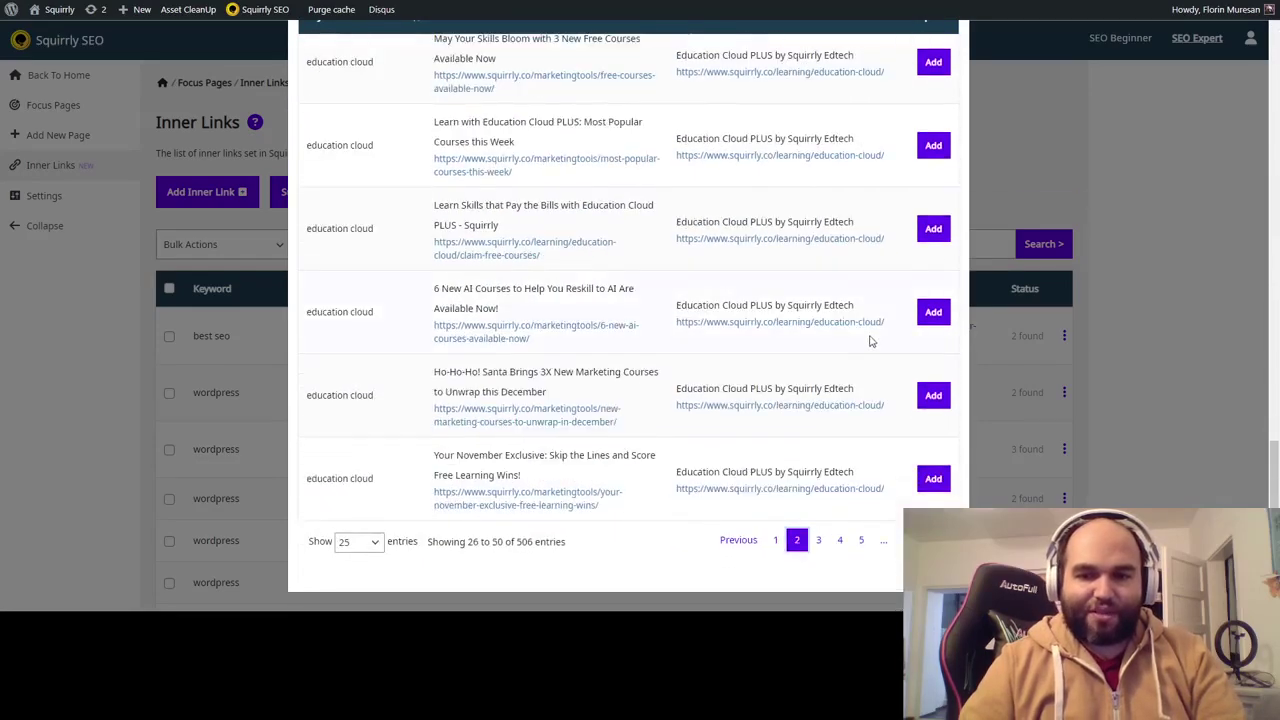
{"action": "scroll", "coordinate": [860, 370], "scroll_direction": "up", "scroll_amount": 15}
{"action": "scroll", "coordinate": [857, 382], "scroll_direction": "down", "scroll_amount": 5}
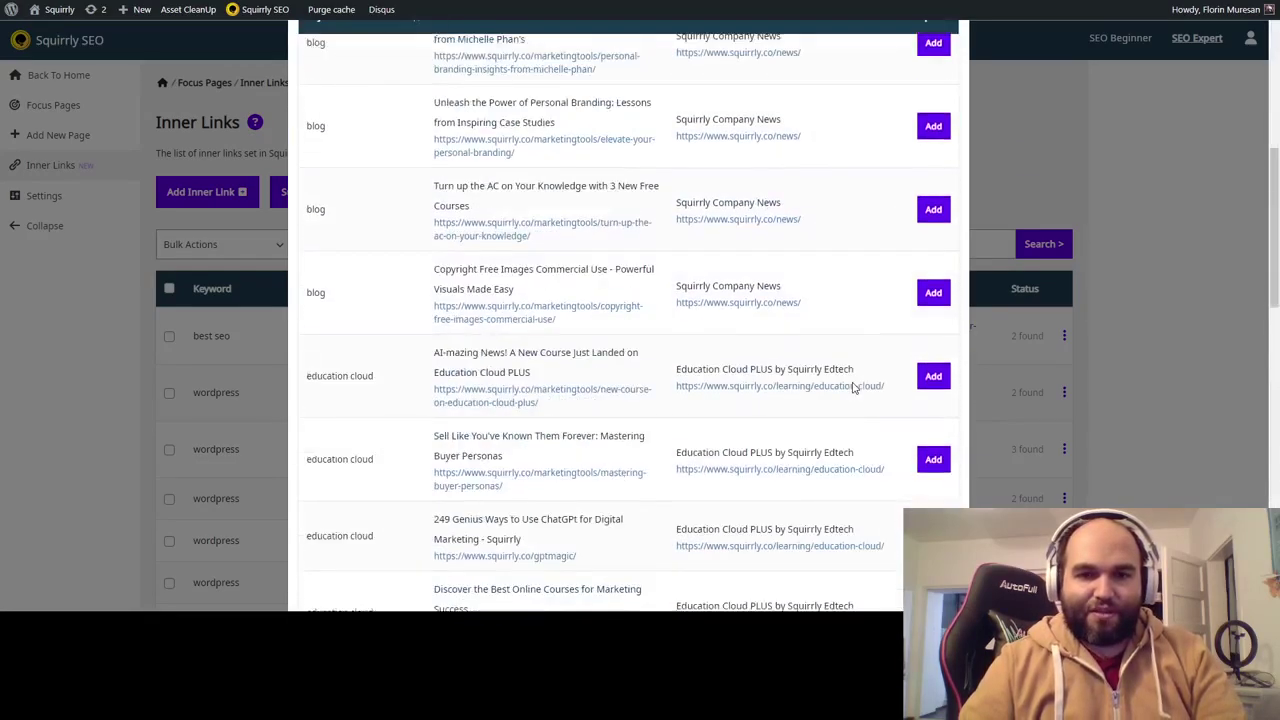
{"action": "scroll", "coordinate": [850, 395], "scroll_direction": "down", "scroll_amount": 8}
- Review the third page of suggestions, then return to the first page
{"action": "left_click", "coordinate": [818, 540]}
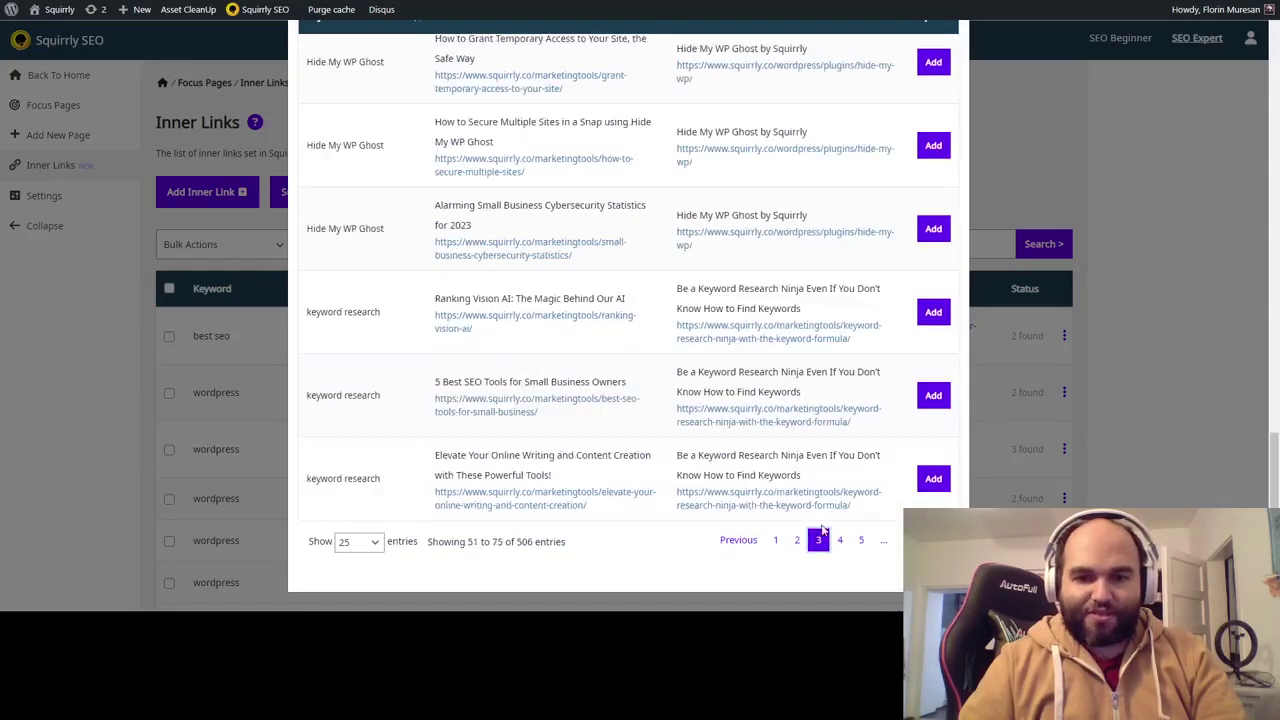
{"action": "scroll", "coordinate": [857, 449], "scroll_direction": "up", "scroll_amount": 15}
{"action": "scroll", "coordinate": [860, 440], "scroll_direction": "down", "scroll_amount": 15}
{"action": "left_click", "coordinate": [776, 540]}
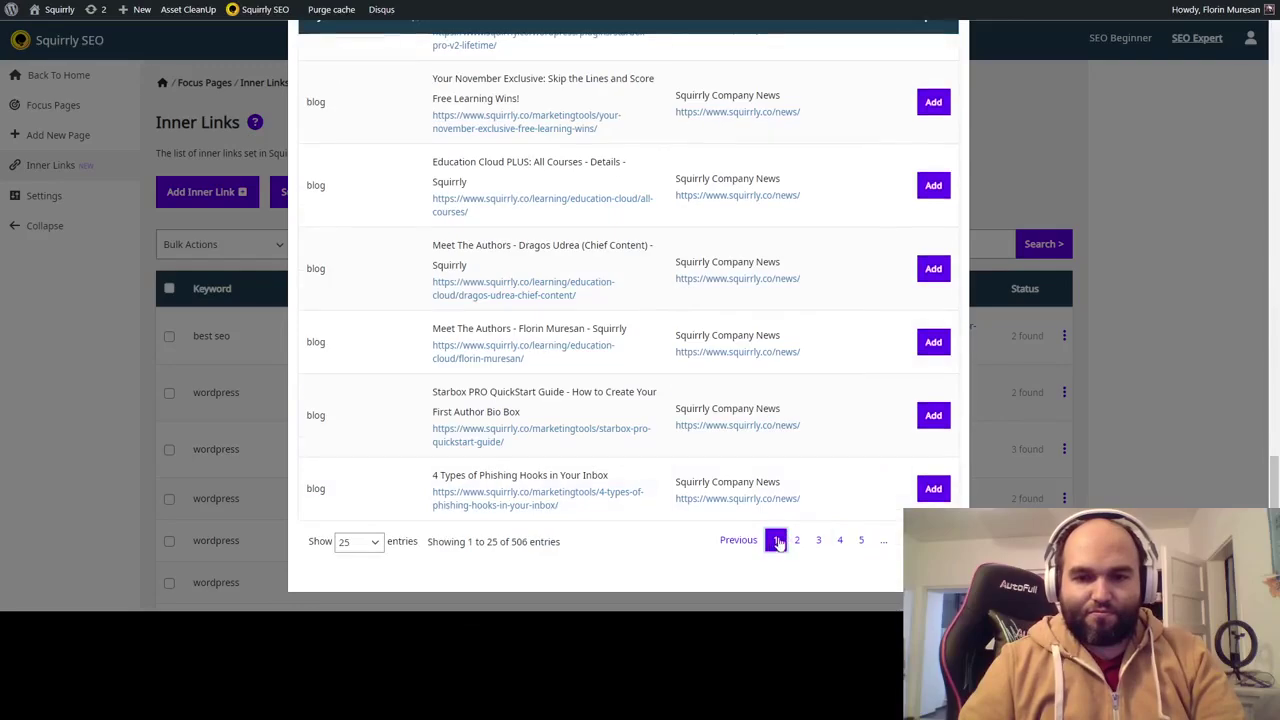
{"action": "scroll", "coordinate": [843, 463], "scroll_direction": "up", "scroll_amount": 10}
{"action": "scroll", "coordinate": [843, 463], "scroll_direction": "up", "scroll_amount": 3}
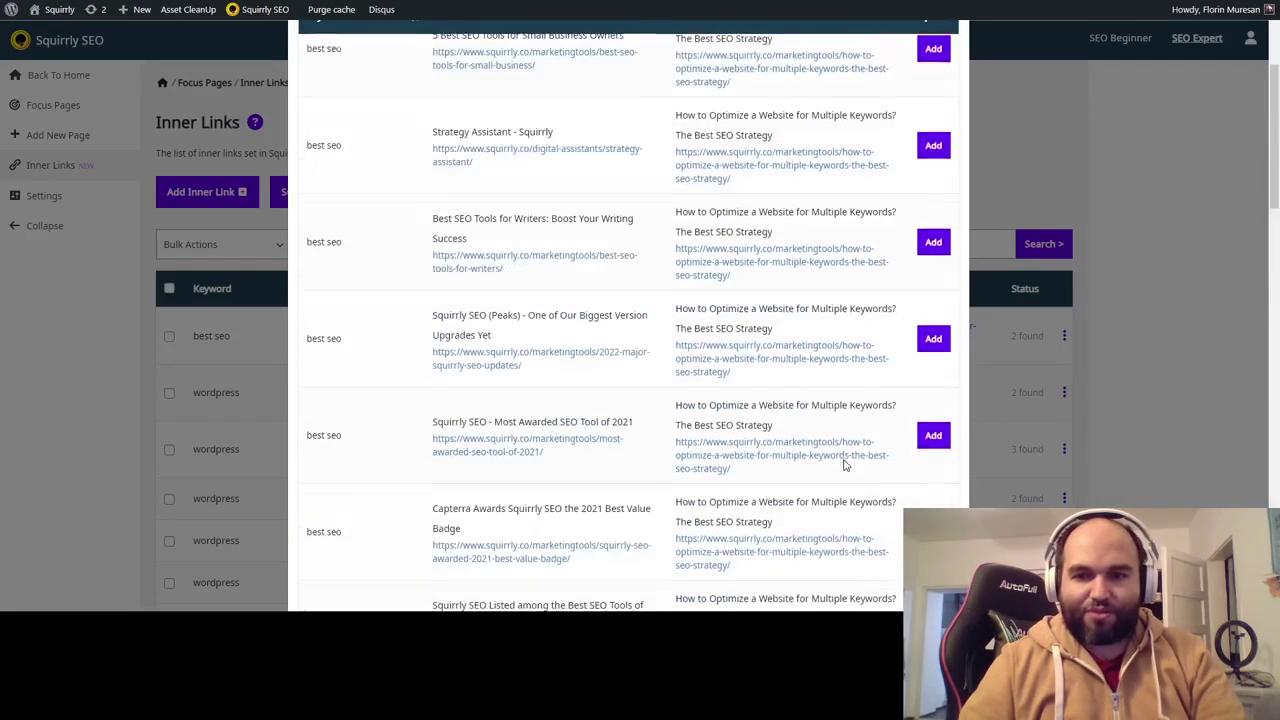
{"action": "scroll", "coordinate": [843, 470], "scroll_direction": "down", "scroll_amount": 15}
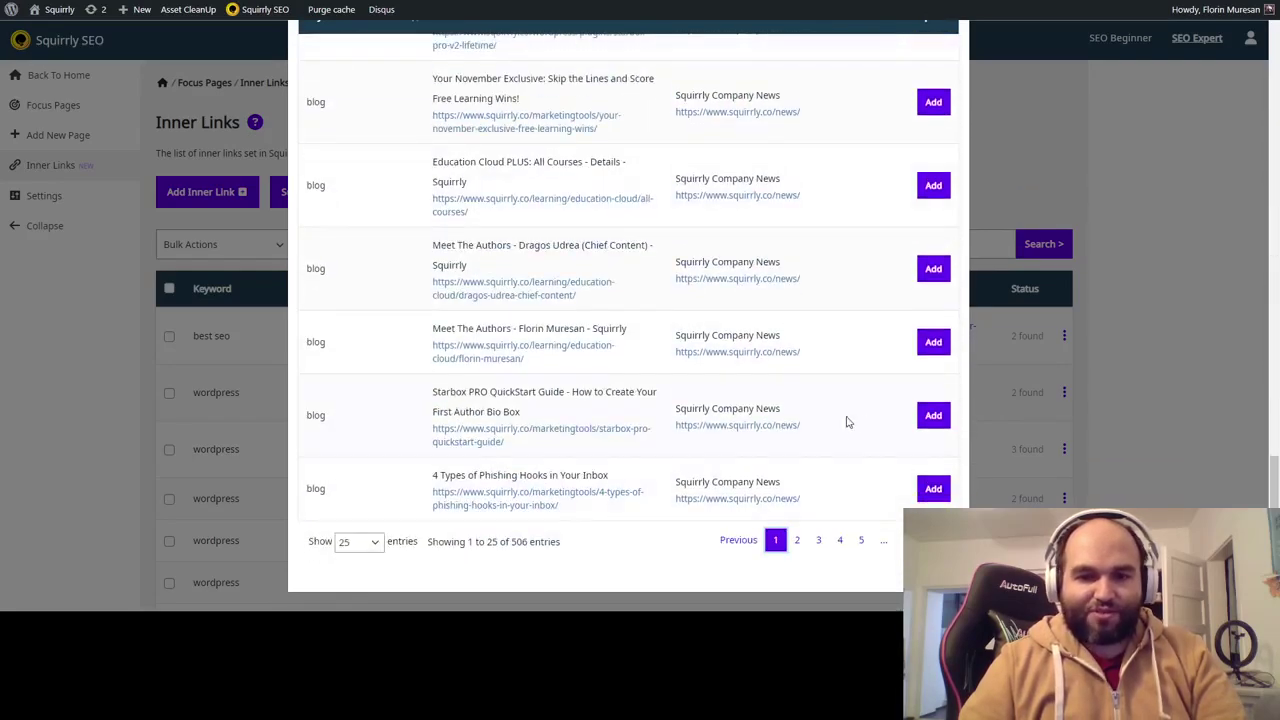
{"action": "scroll", "coordinate": [845, 420], "scroll_direction": "up", "scroll_amount": 12}
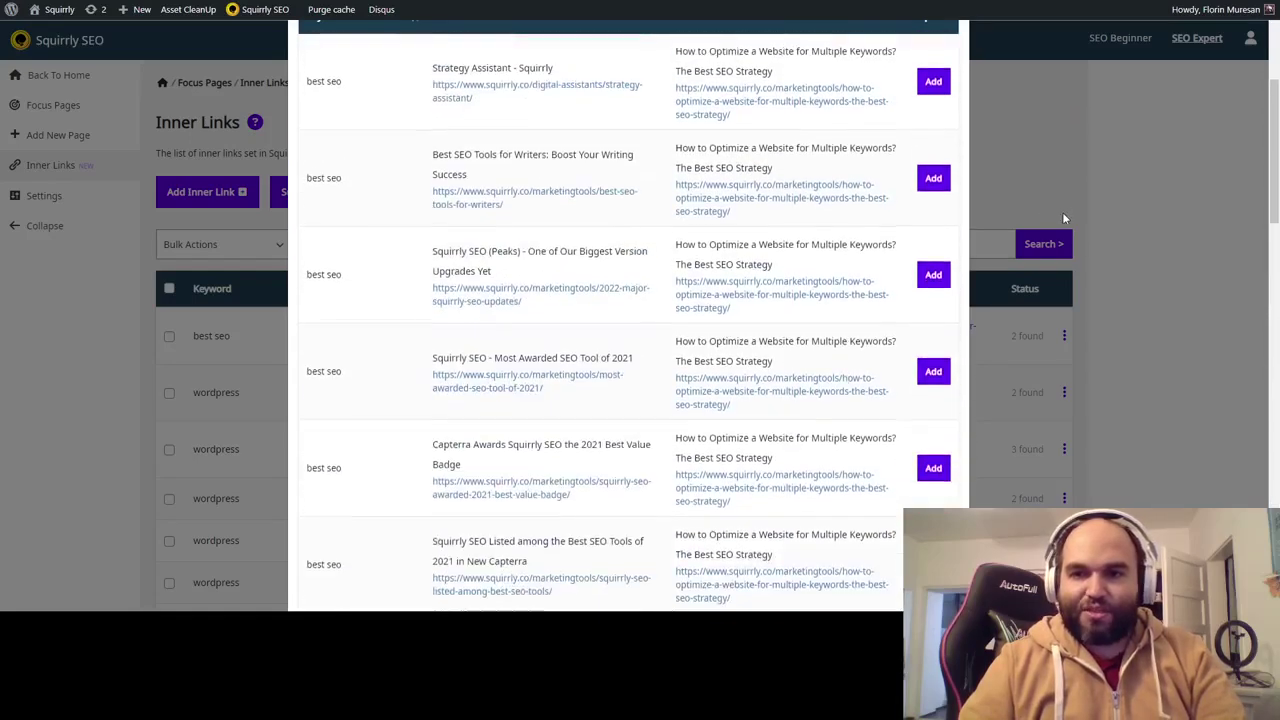
{"action": "scroll", "coordinate": [1064, 215], "scroll_direction": "up", "scroll_amount": 4}
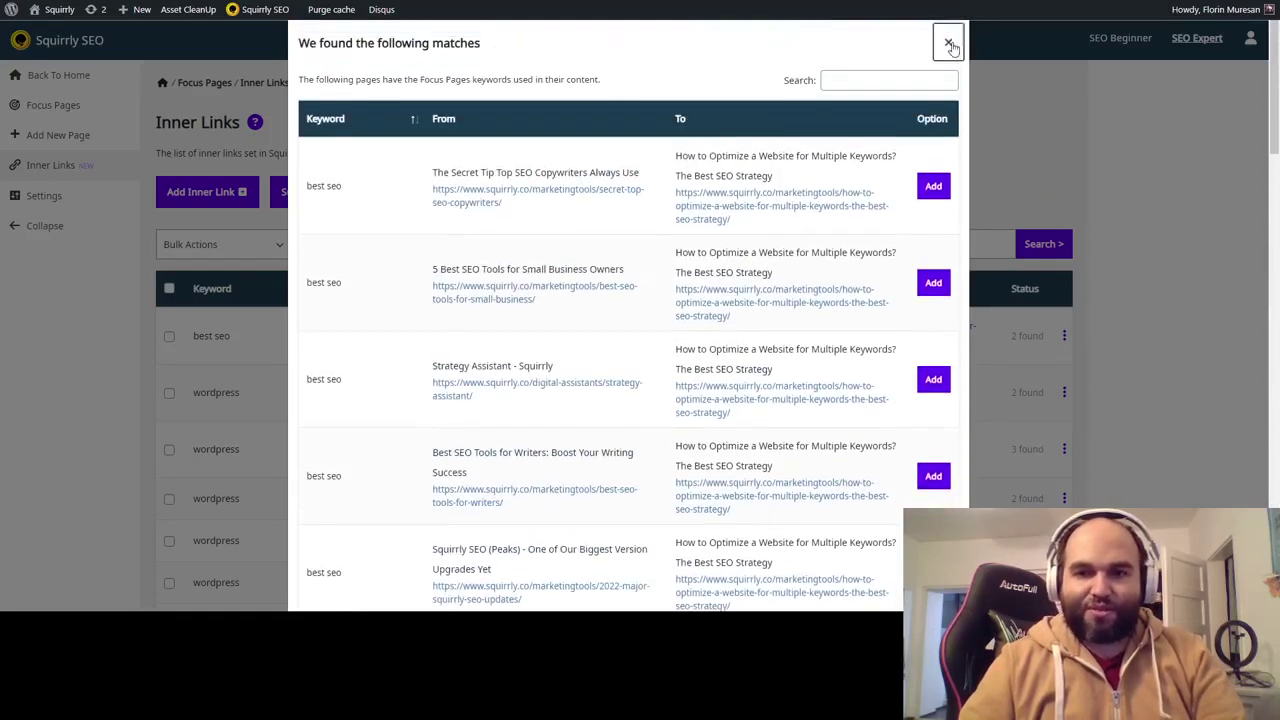
- Close the matches, dismiss the SEO check, and open the Inner Links settings
{"action": "left_click", "coordinate": [948, 44]}
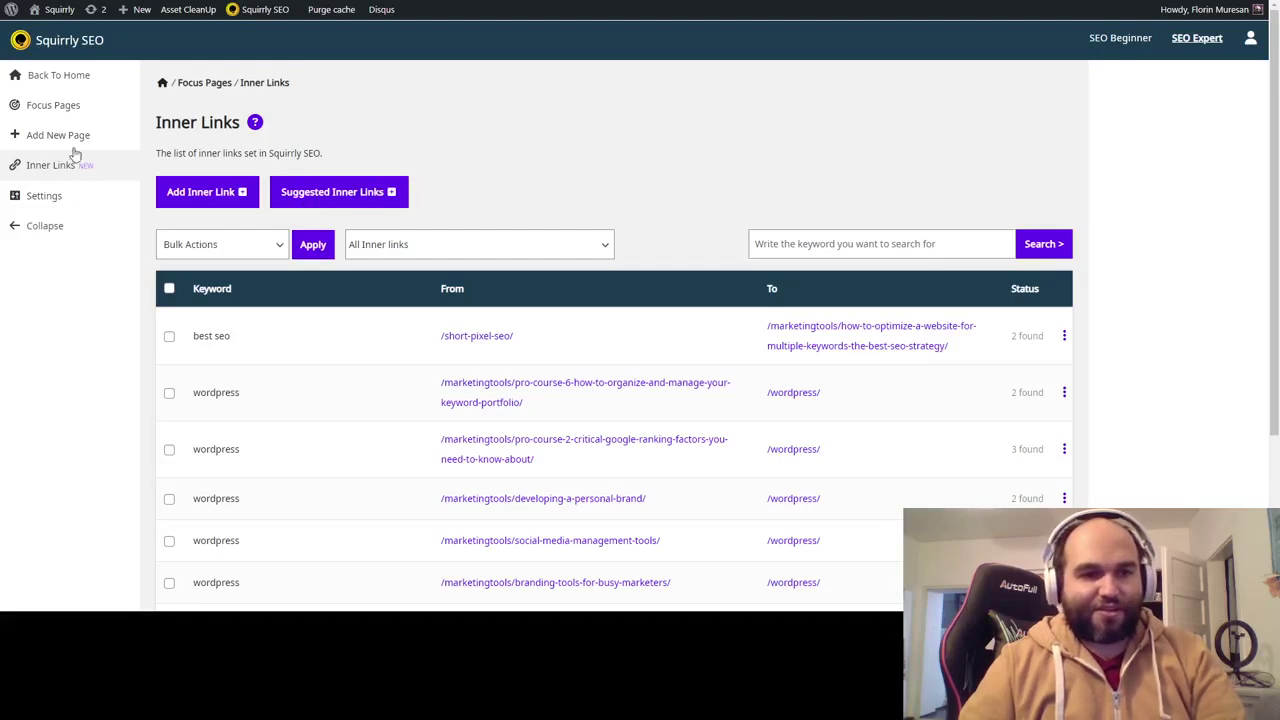
{"action": "left_click", "coordinate": [76, 78]}
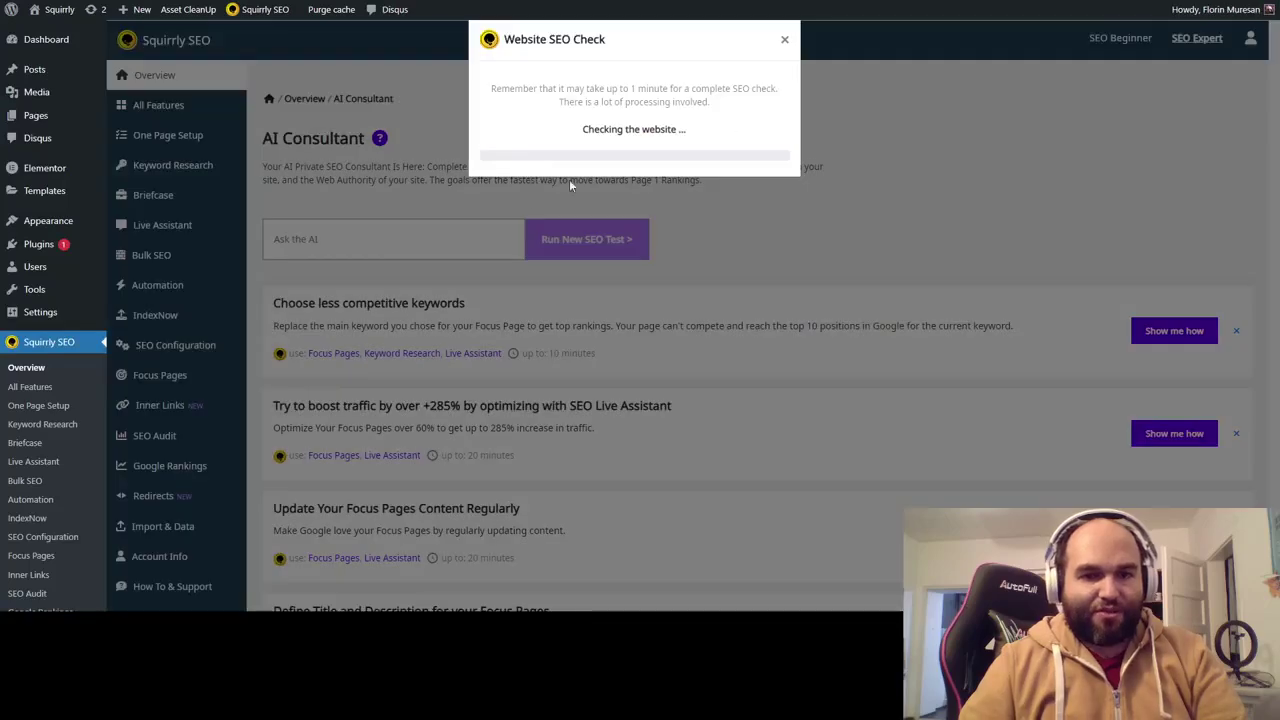
{"action": "left_click", "coordinate": [784, 40]}
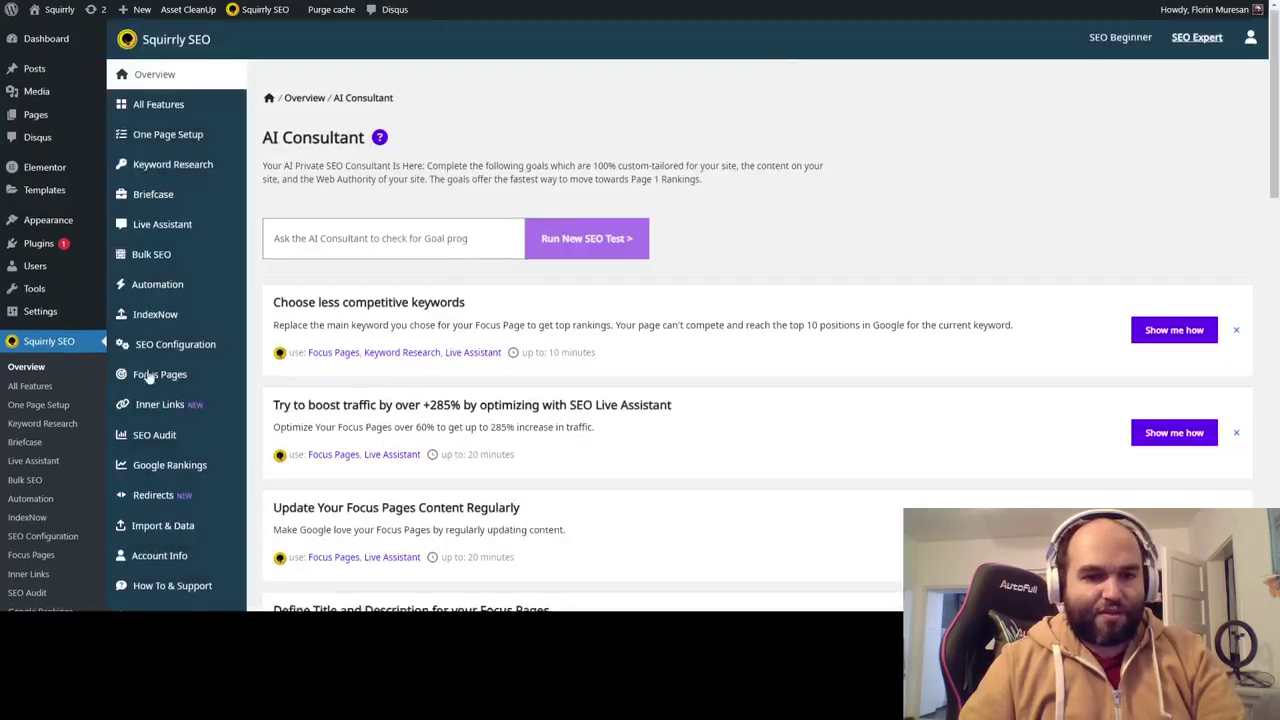
{"action": "scroll", "coordinate": [157, 477], "scroll_direction": "down", "scroll_amount": 2}
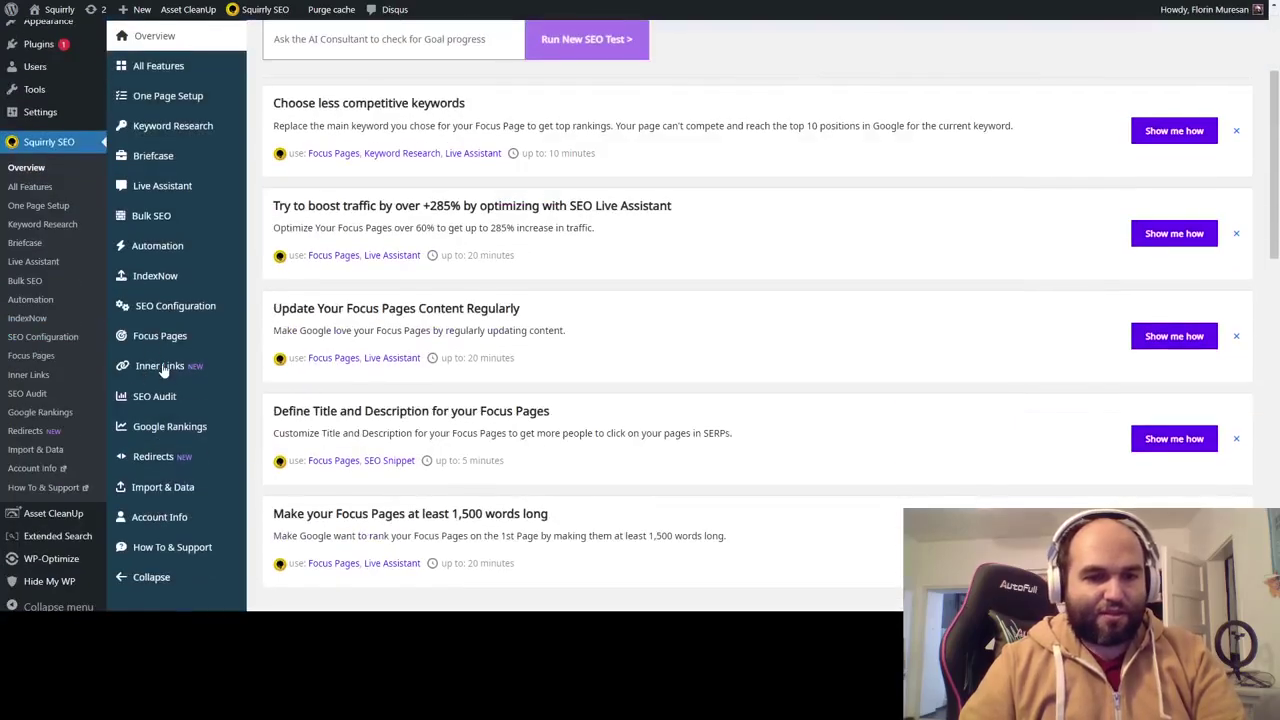
{"action": "left_click", "coordinate": [197, 372]}
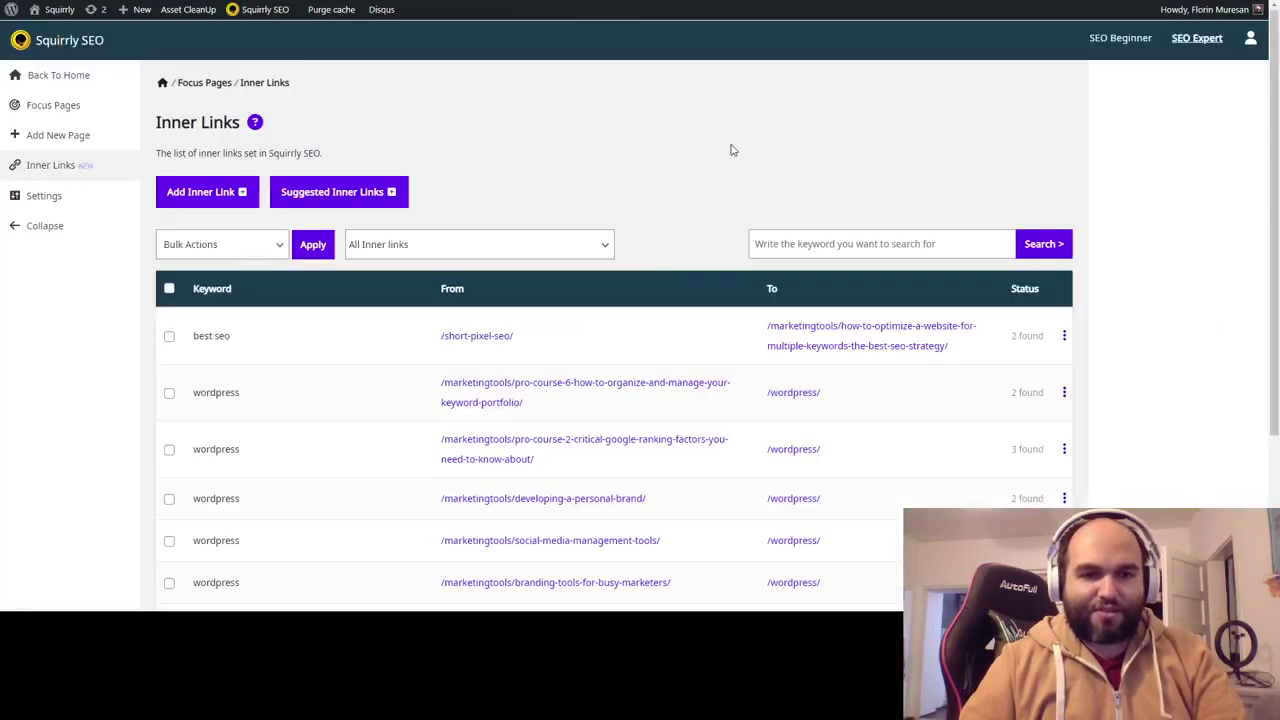
{"action": "left_click", "coordinate": [70, 197]}
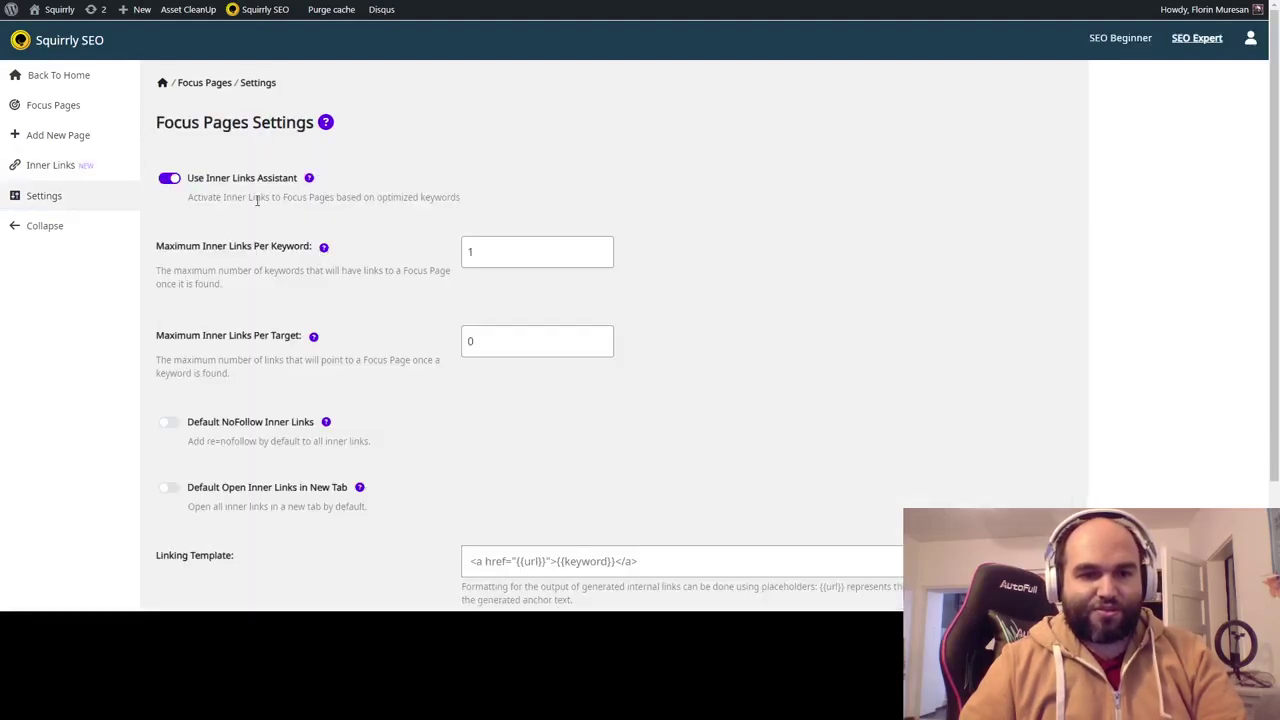
{"action": "scroll", "coordinate": [297, 266], "scroll_direction": "down", "scroll_amount": 2}
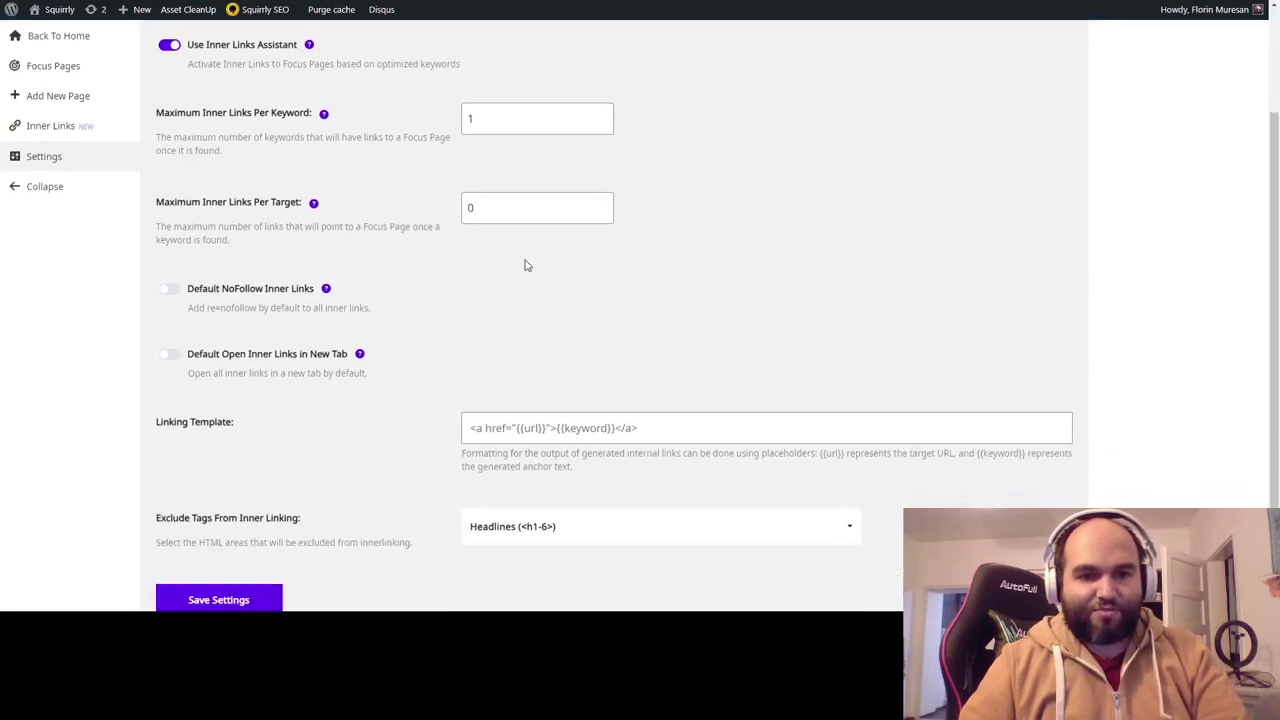
{"action": "scroll", "coordinate": [480, 400], "scroll_direction": "down", "scroll_amount": 1}
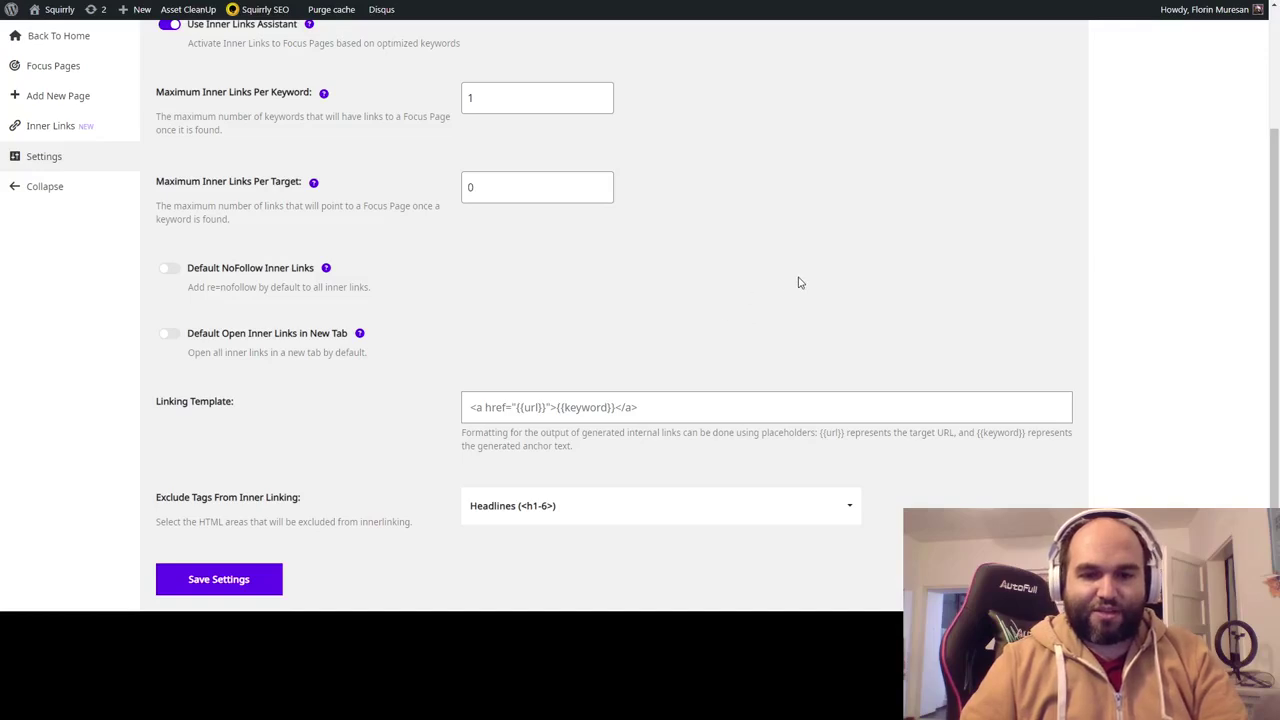